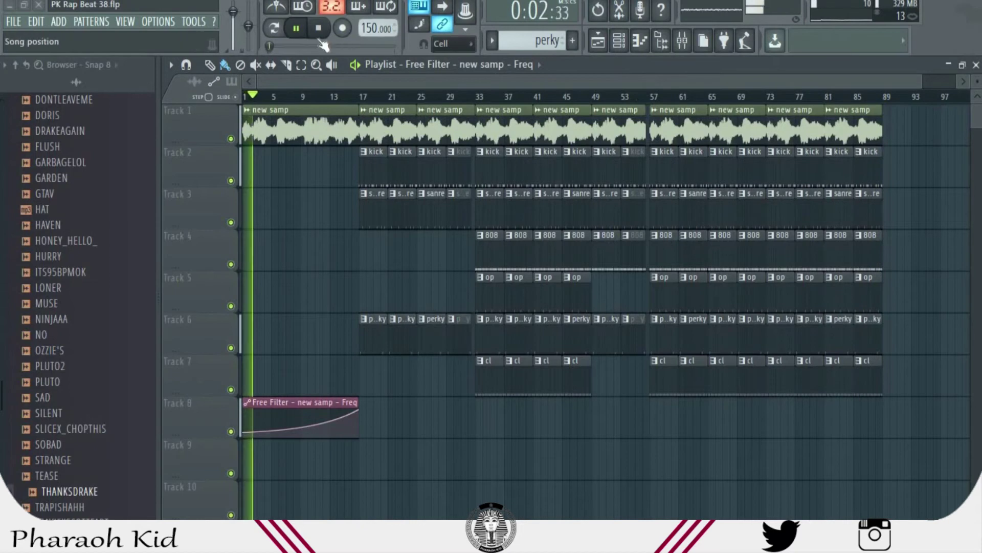
# - Pause the full beat, solo Track 1 and play the new samp clip from the beginning through its first 16 bars
pyautogui.click(299, 31)
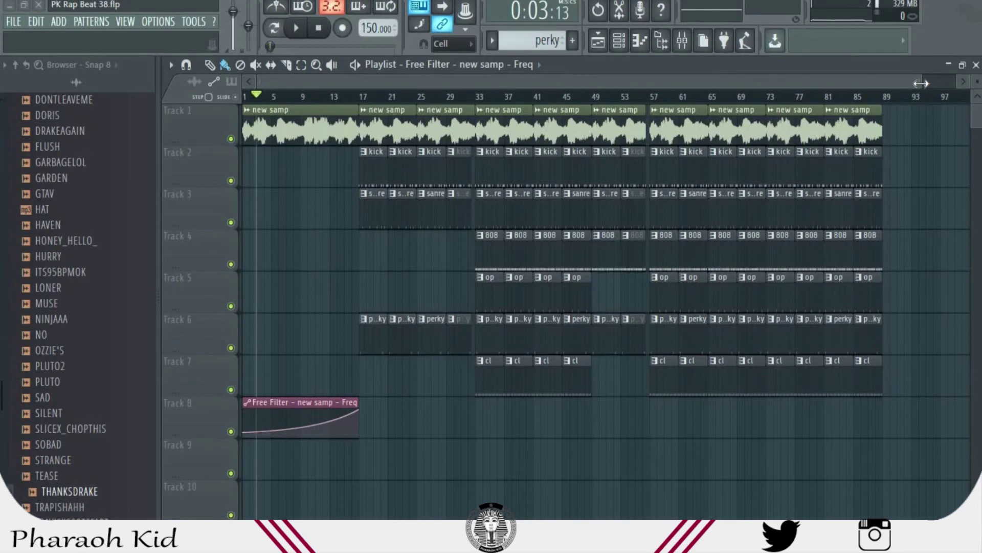
pyautogui.moveTo(822, 91); pyautogui.dragTo(315, 81)
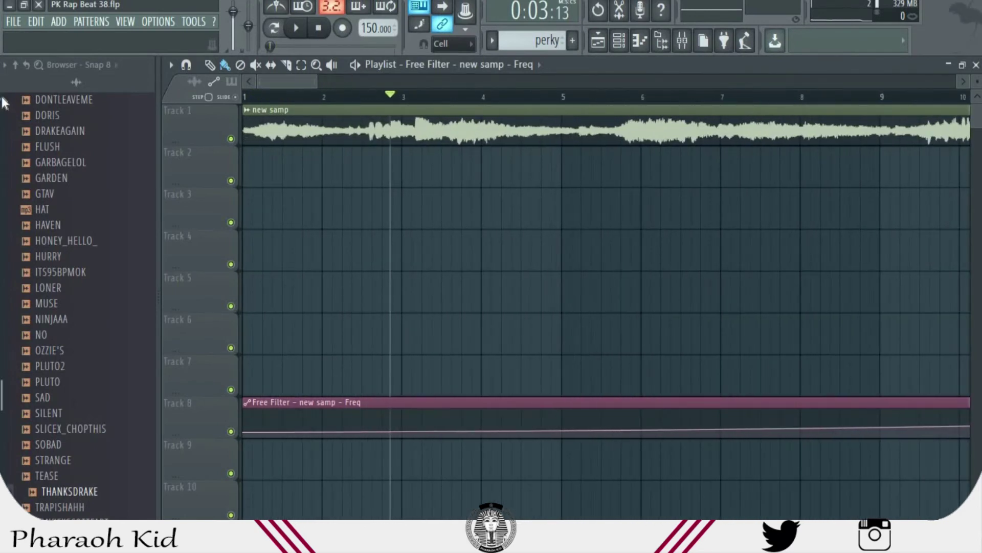
pyautogui.scroll(10, 3, 102)
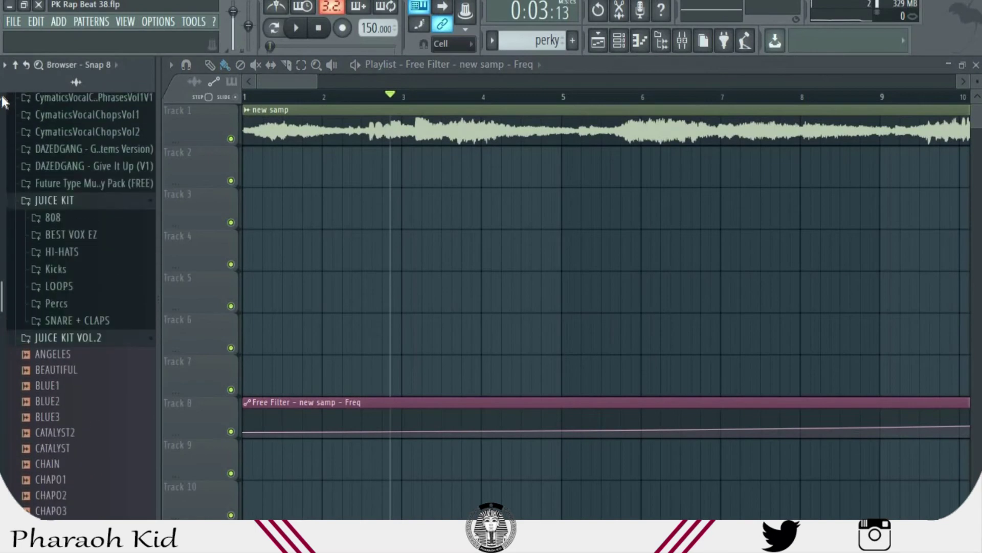
pyautogui.scroll(6, 2, 102)
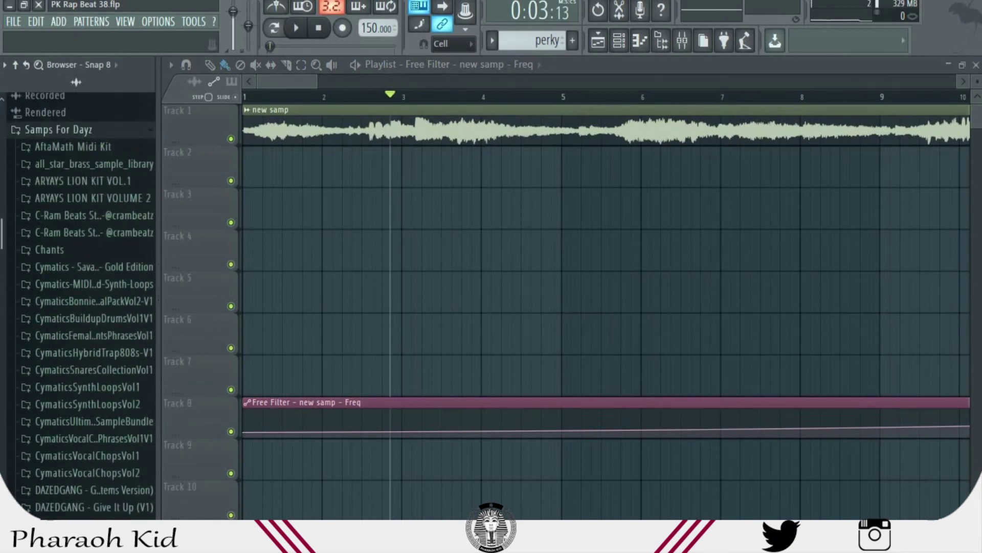
pyautogui.moveTo(2, 235); pyautogui.dragTo(5, 270)
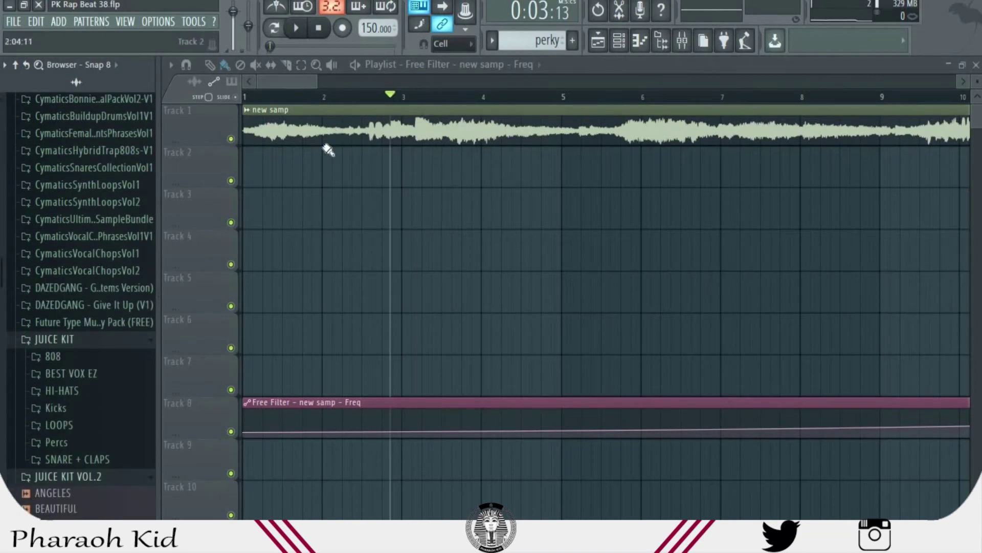
pyautogui.rightClick(231, 139)
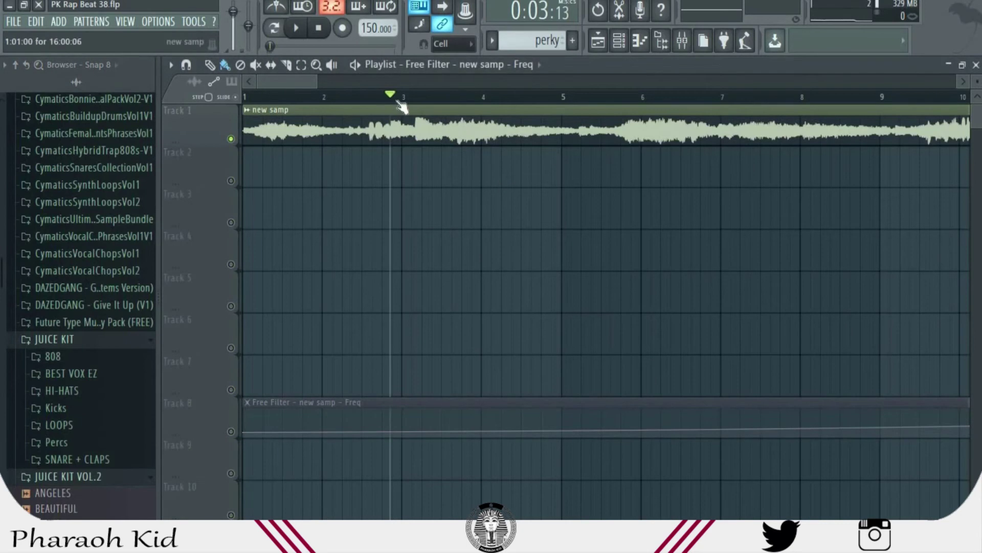
pyautogui.moveTo(395, 94); pyautogui.dragTo(202, 110)
pyautogui.press('space')
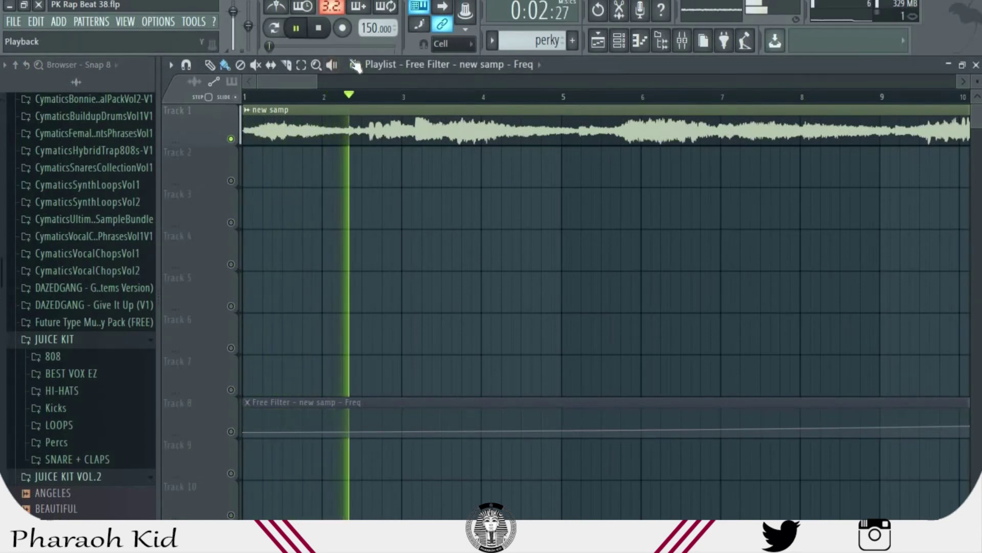
pyautogui.scroll(-5, 320, 97)
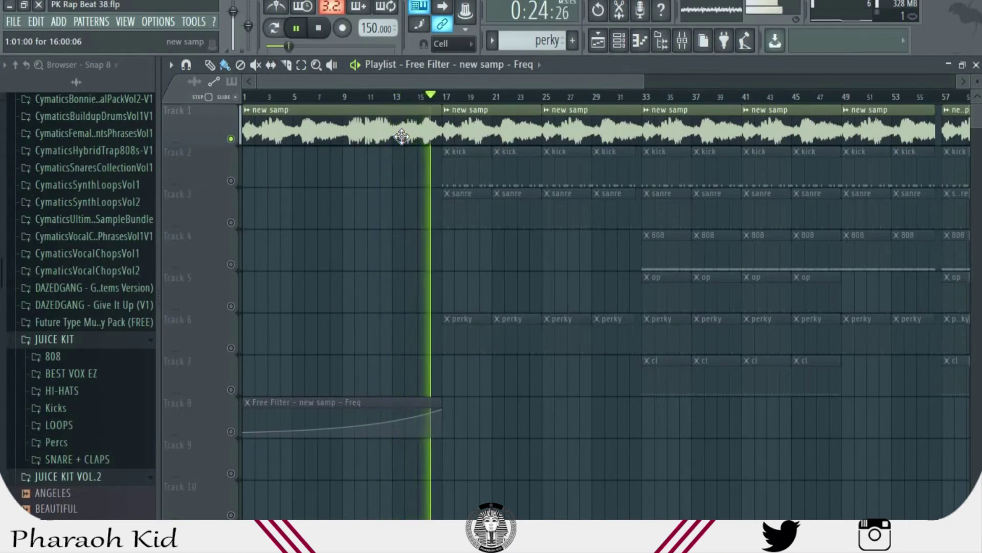
pyautogui.press('space')
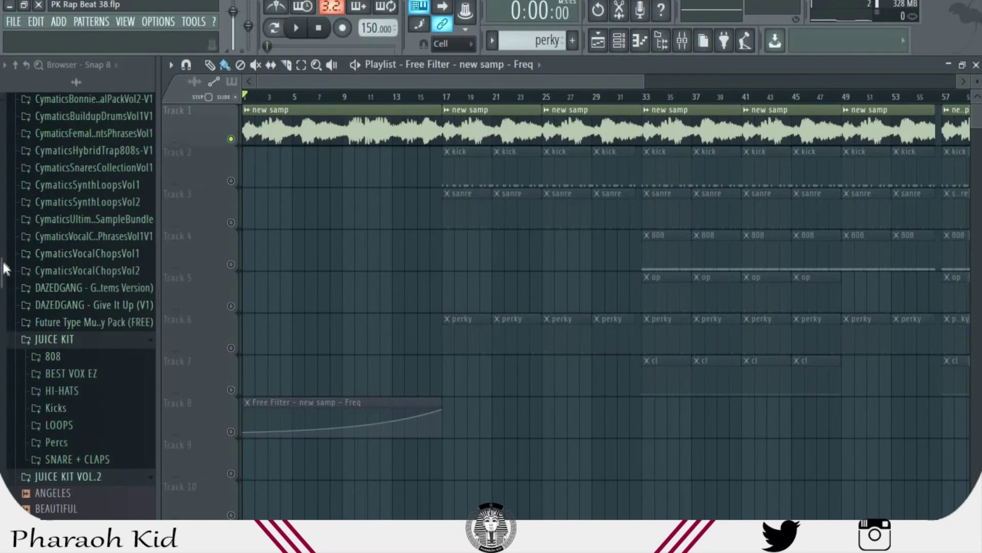
# - Collapse the JUICE KIT and JUICE KIT VOL.2 folders and open the Samples folder inside Special Delivery (Producergrind X AdrianR)
pyautogui.moveTo(5, 259); pyautogui.dragTo(4, 281)
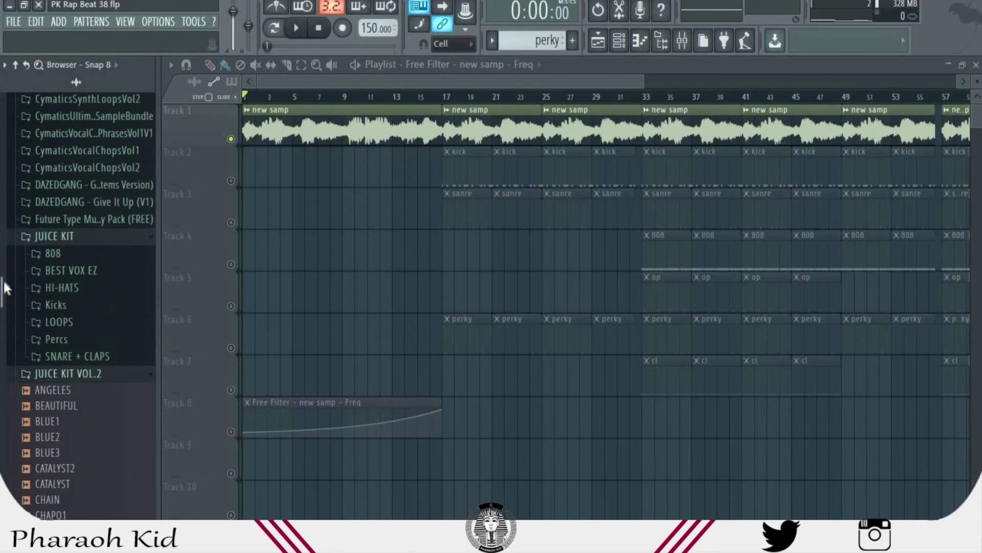
pyautogui.click(85, 238)
pyautogui.click(82, 255)
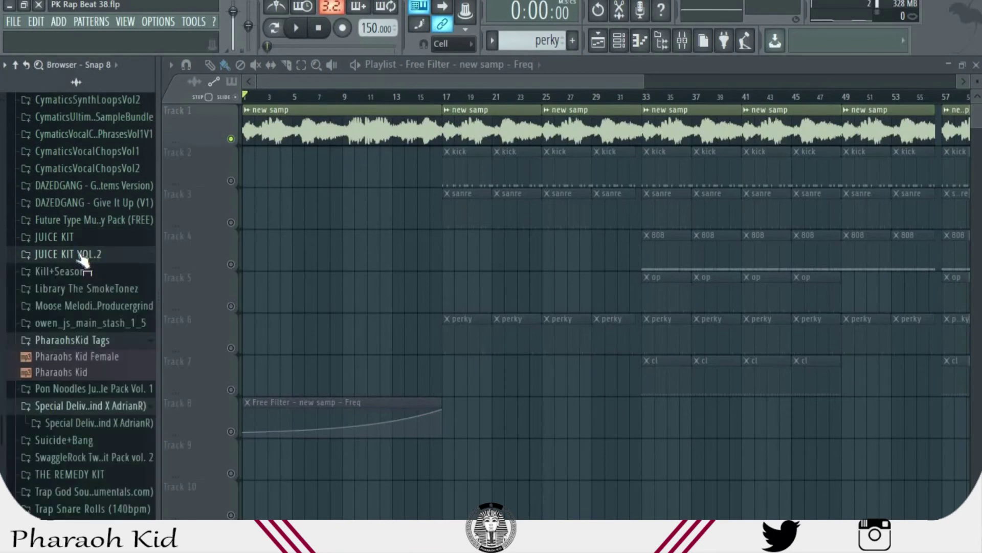
pyautogui.click(64, 429)
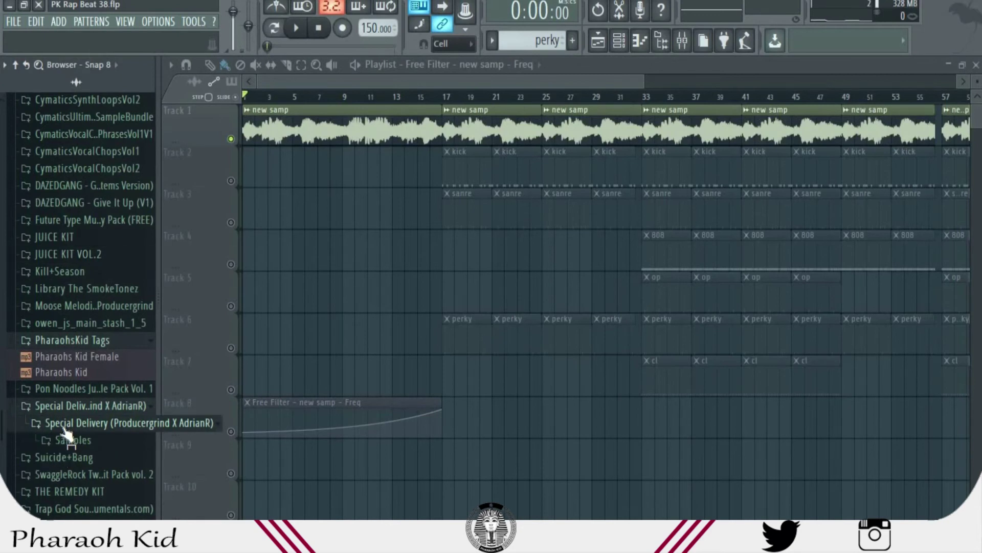
pyautogui.click(65, 438)
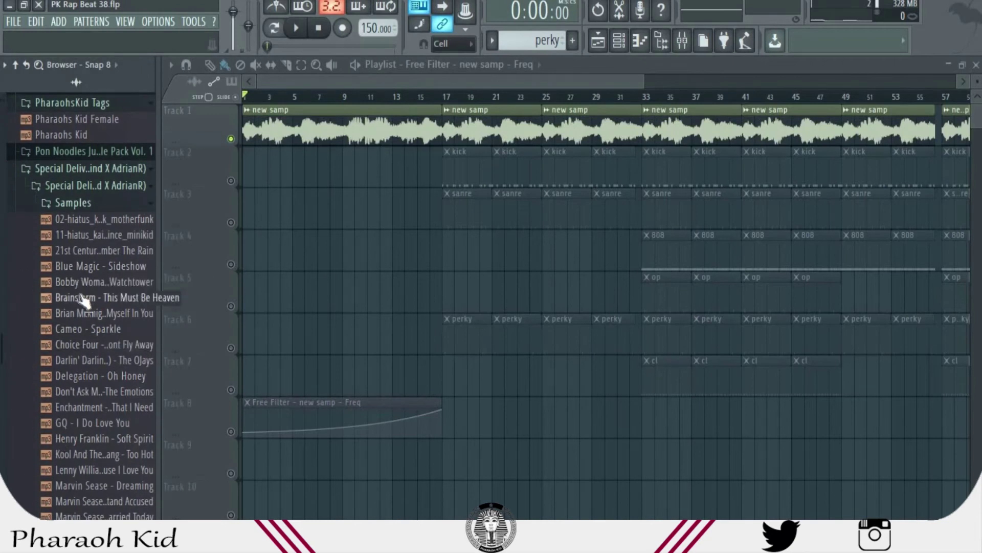
# - Place the Brainstorm - This Must Be Heaven sample at the start of Track 10, solo that track and play it
pyautogui.moveTo(81, 299); pyautogui.dragTo(262, 499)
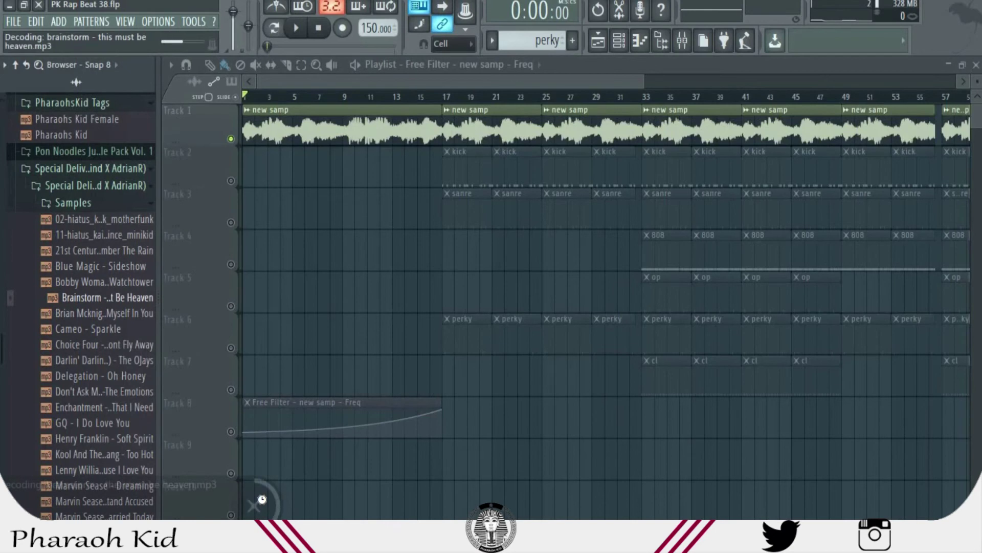
pyautogui.moveTo(262, 499); pyautogui.dragTo(261, 484)
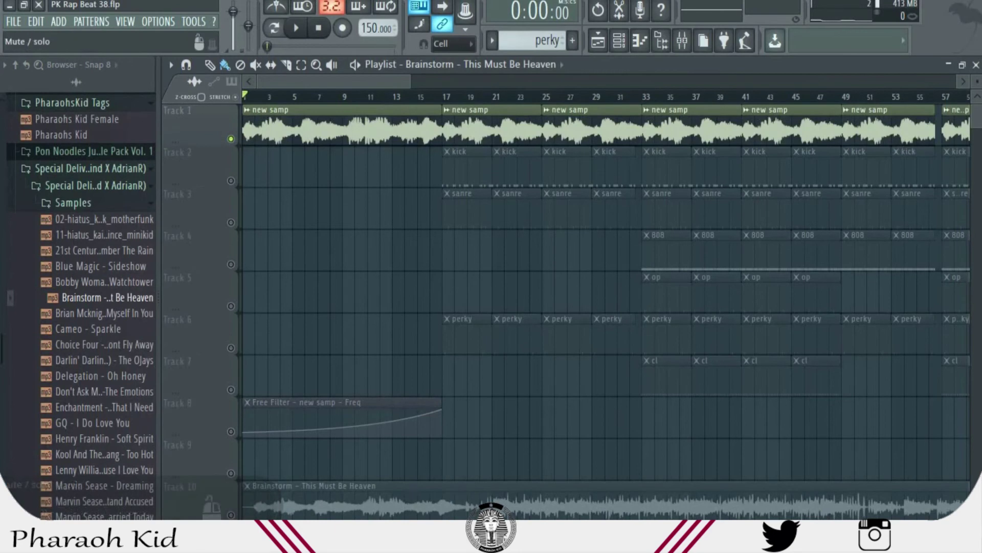
pyautogui.rightClick(231, 515)
pyautogui.press('space')
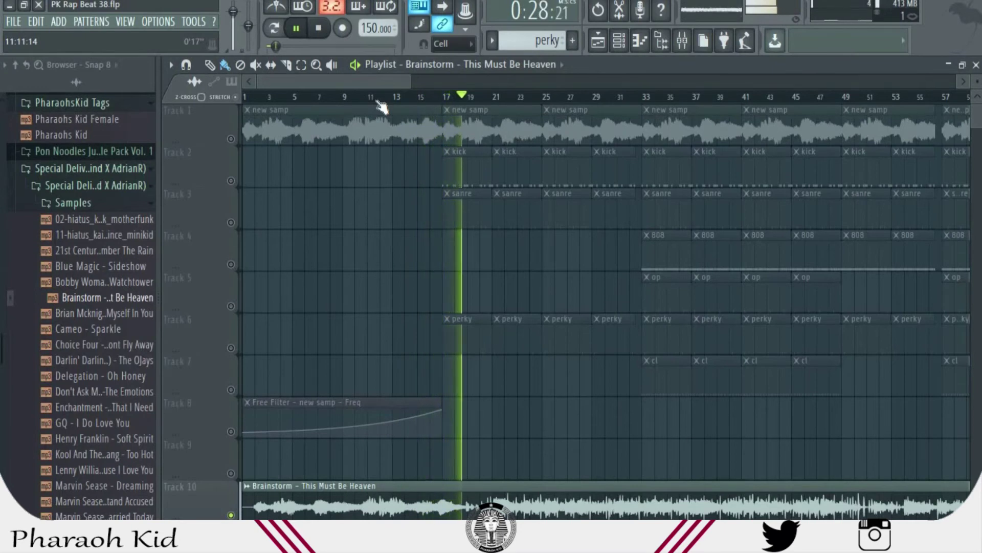
pyautogui.press('space')
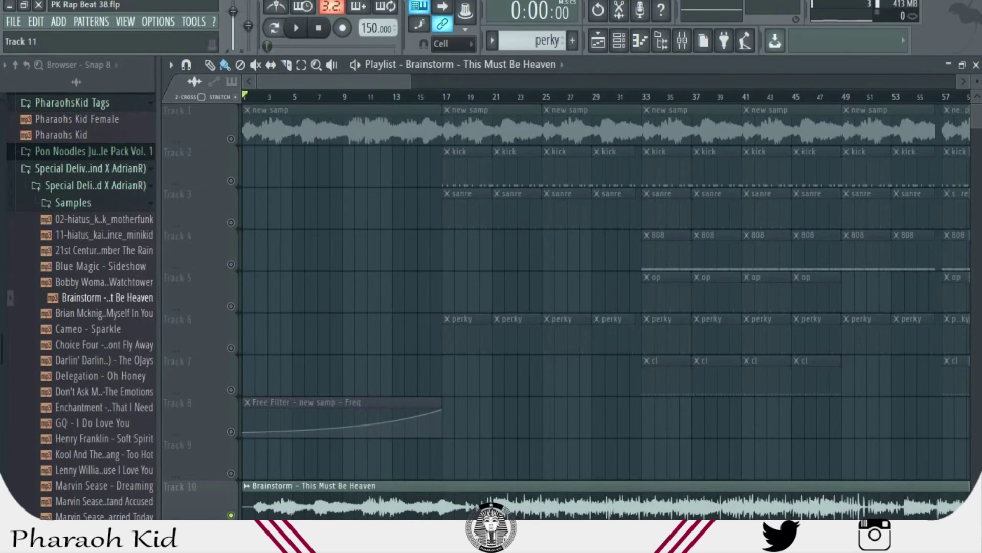
# - Delete the Brainstorm clip from Track 10 and remove its channel from the project
pyautogui.rightClick(259, 507)
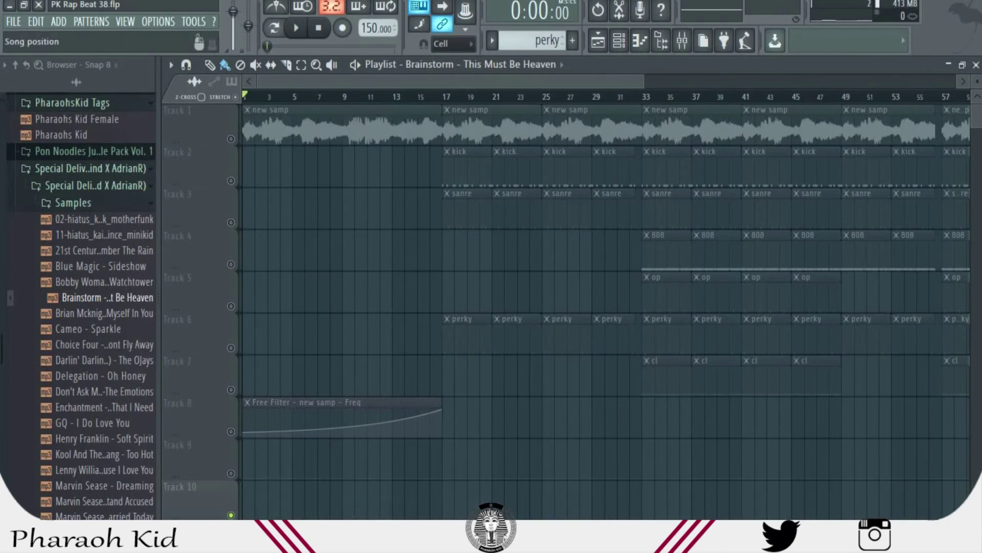
pyautogui.click(619, 44)
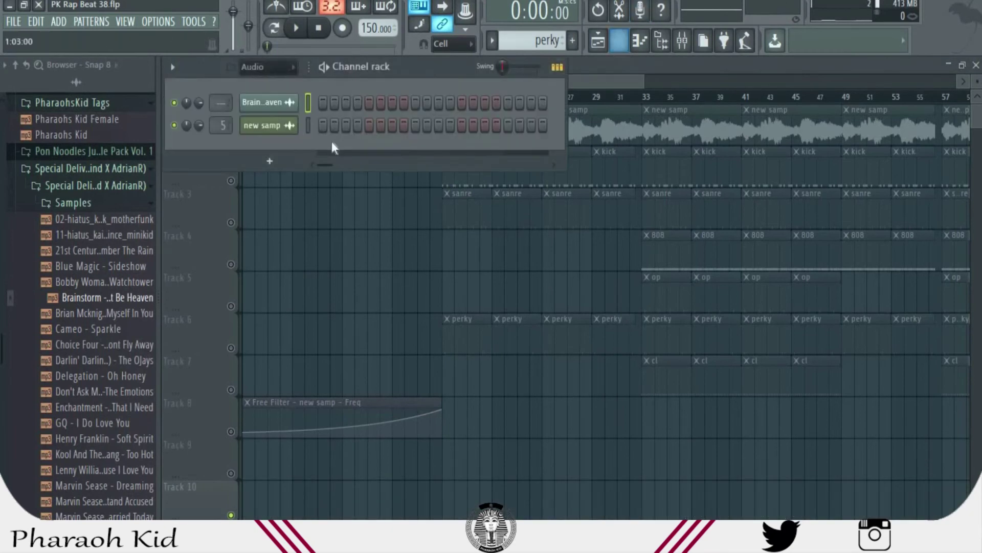
pyautogui.rightClick(274, 103)
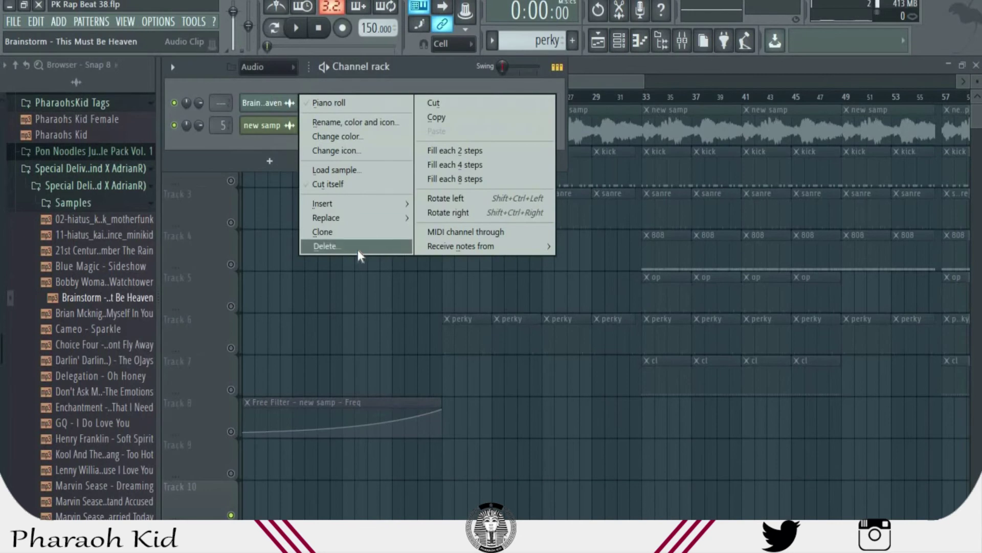
pyautogui.click(328, 246)
pyautogui.click(565, 315)
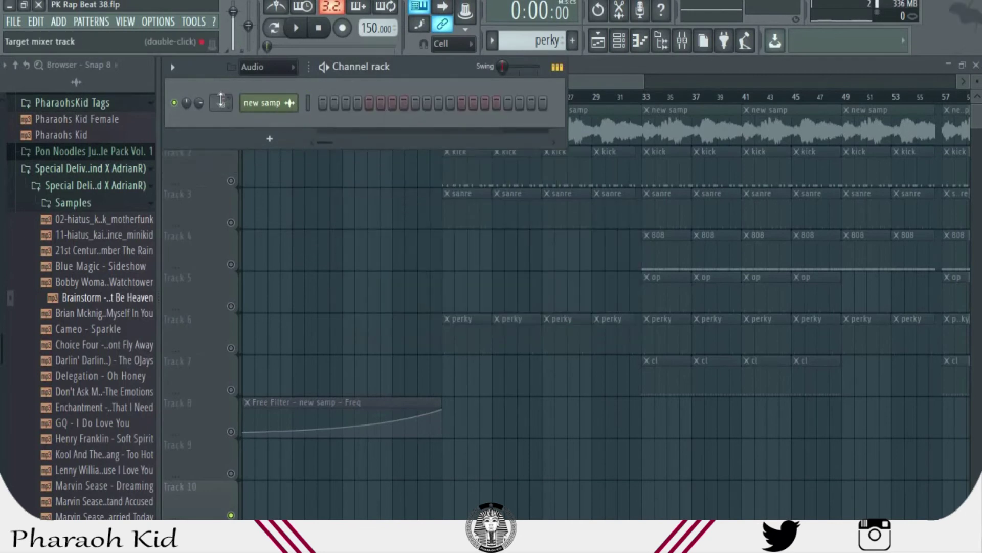
# - Open the new samp mixer insert and examine its Fruity parametric EQ 2 curve and Gross Beat time envelope
pyautogui.doubleClick(221, 102)
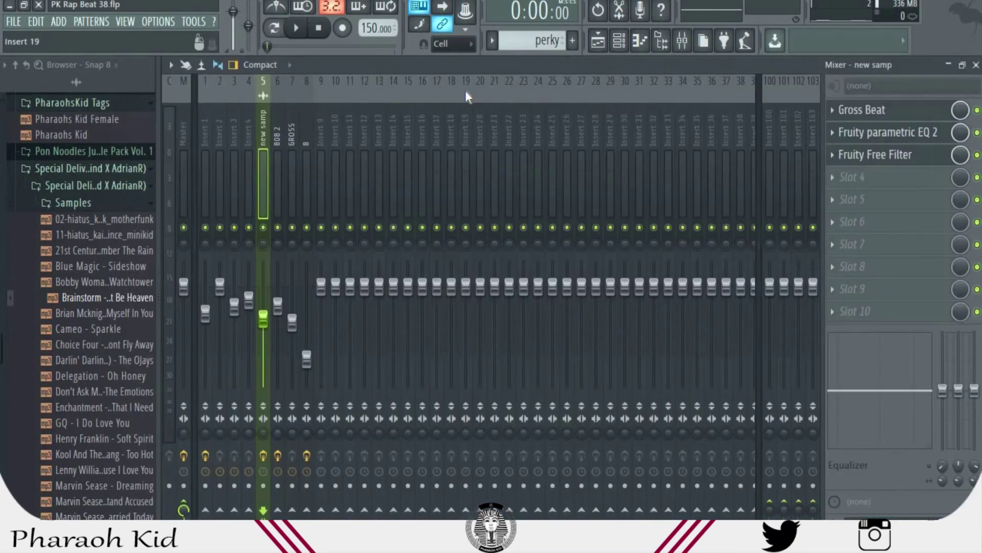
pyautogui.click(877, 121)
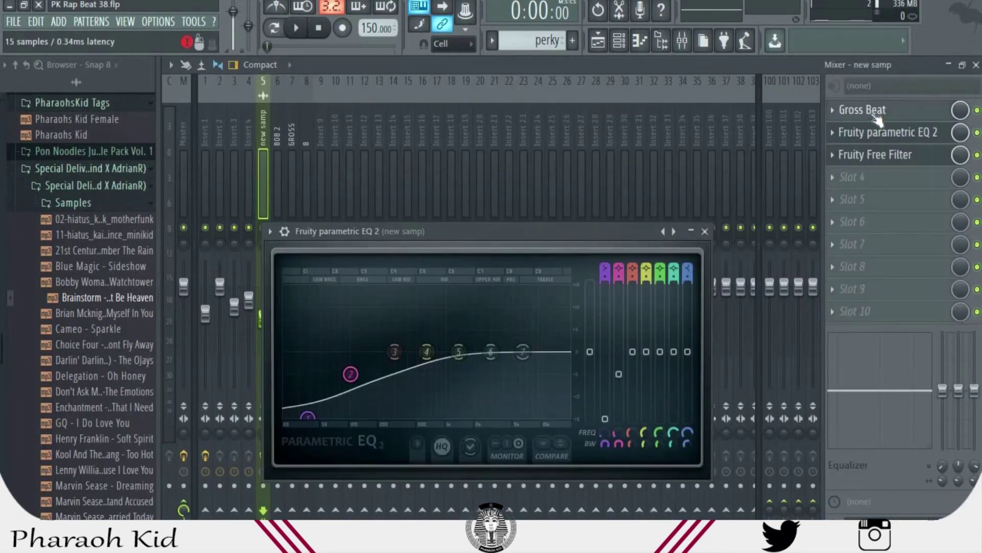
pyautogui.click(927, 117)
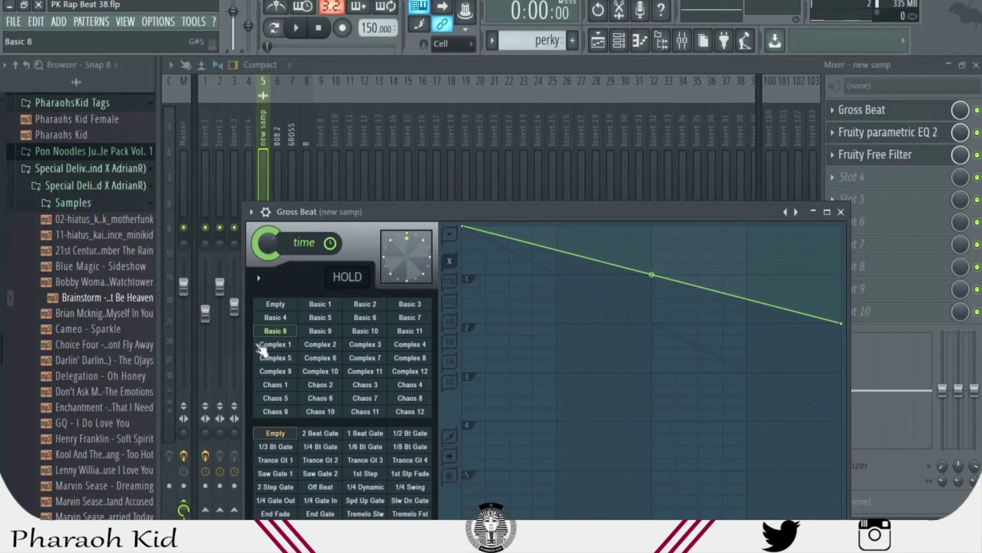
# - Load a second Gross Beat into effect slot 4, choose its Basic 8 time slot and delete the envelope's middle point
pyautogui.click(836, 177)
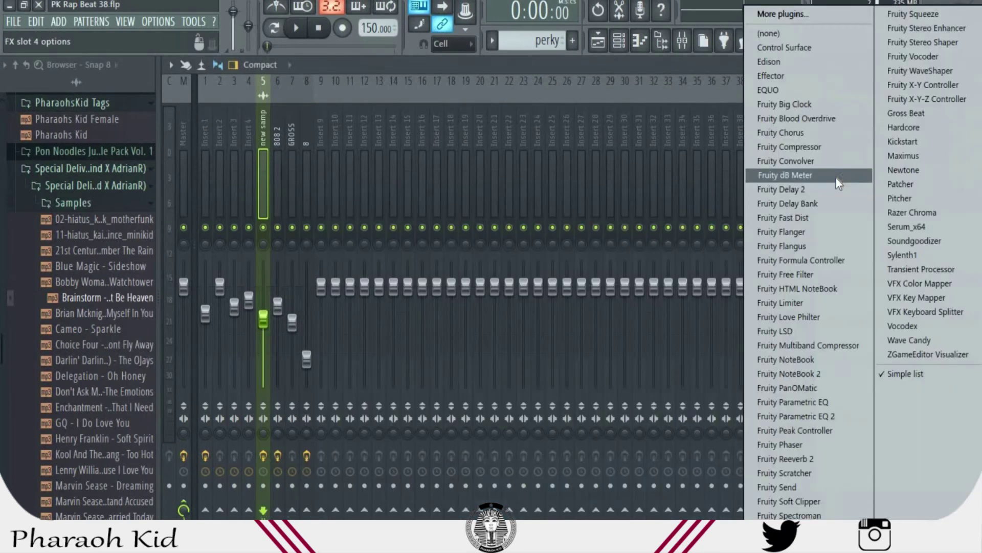
pyautogui.click(910, 113)
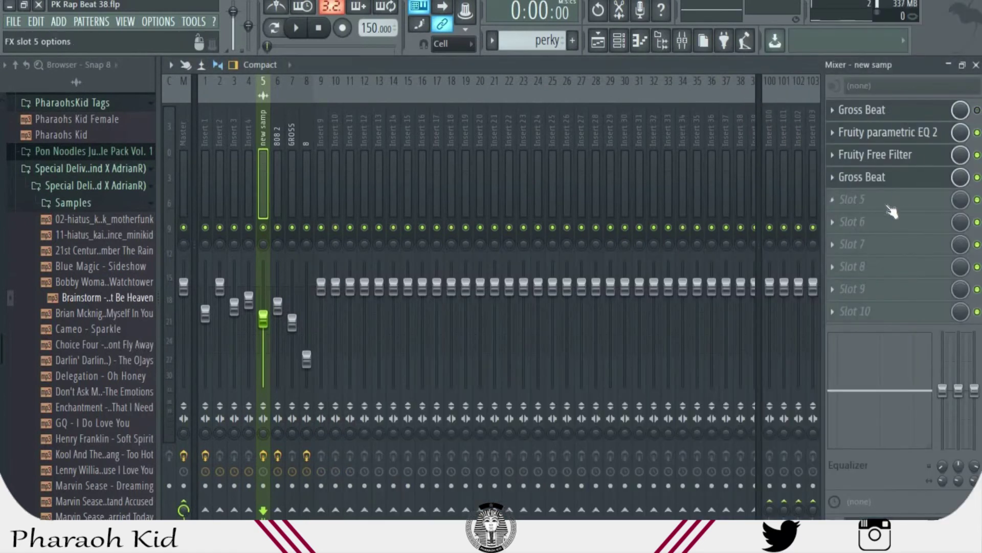
pyautogui.click(884, 179)
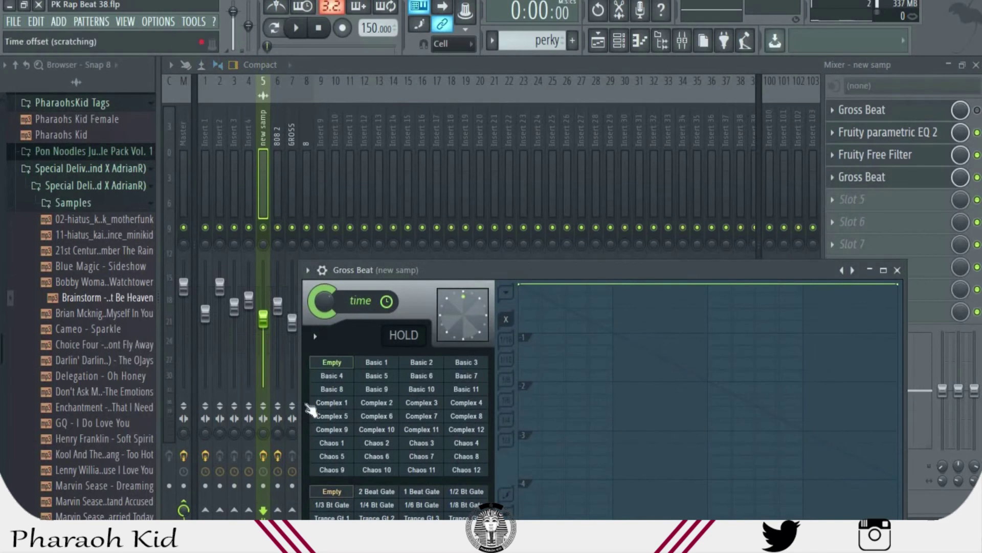
pyautogui.click(335, 394)
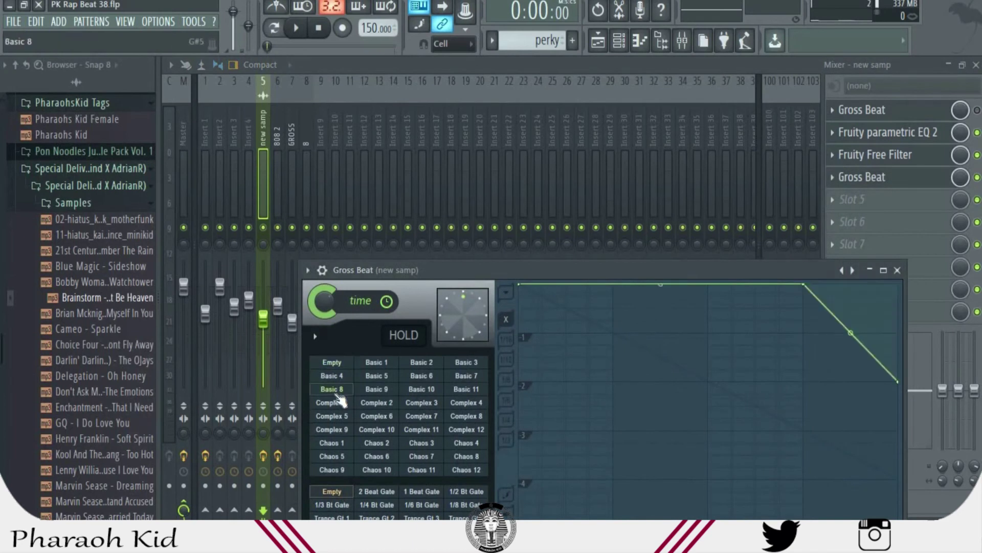
pyautogui.rightClick(803, 285)
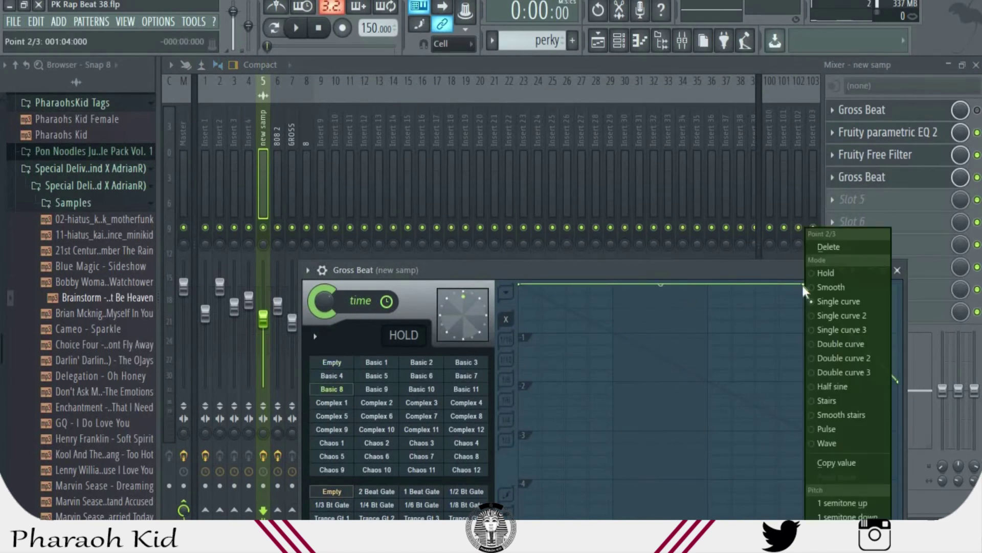
pyautogui.click(829, 248)
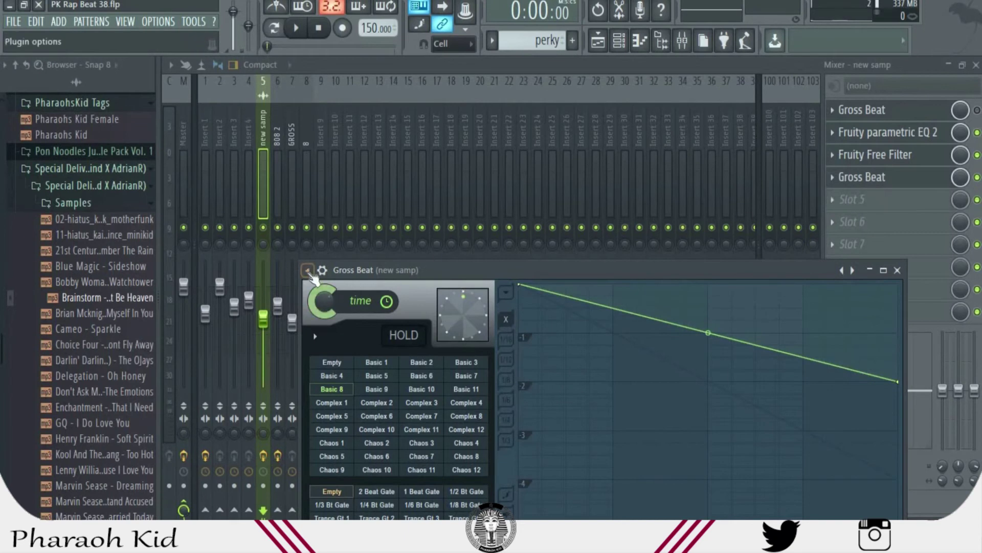
# - Remove the Gross Beat from effect slot 4 and re-enable the original Gross Beat in the first slot
pyautogui.click(309, 271)
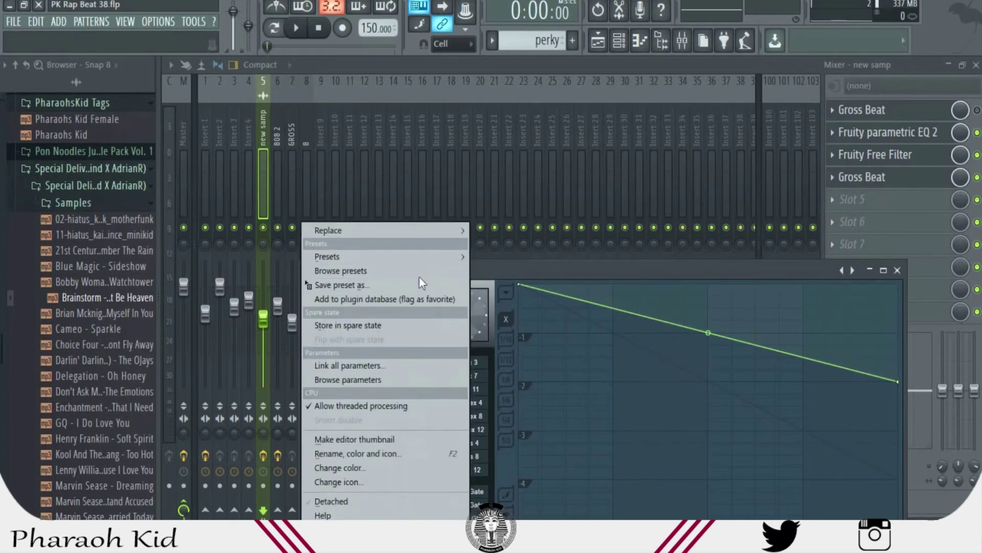
pyautogui.moveTo(422, 233)
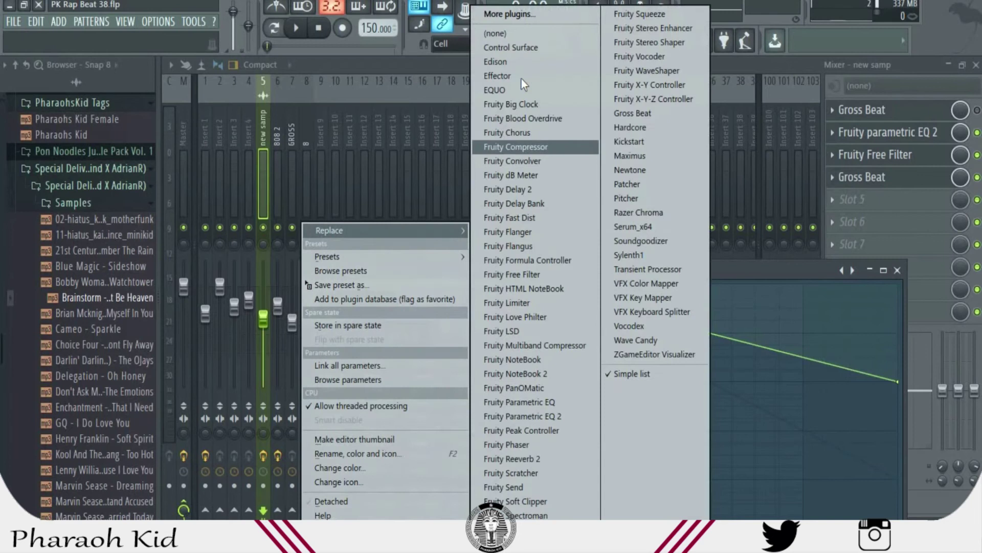
pyautogui.click(519, 34)
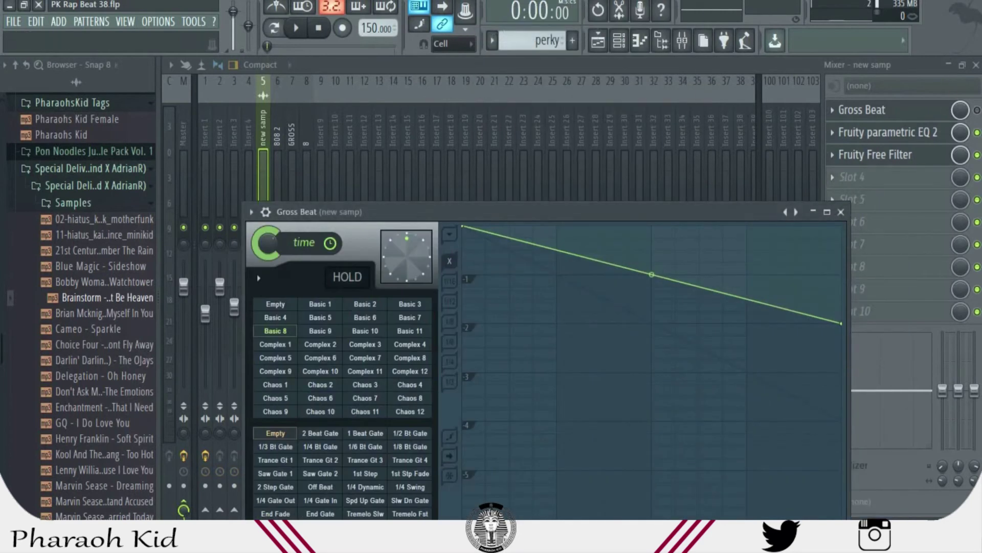
pyautogui.click(976, 112)
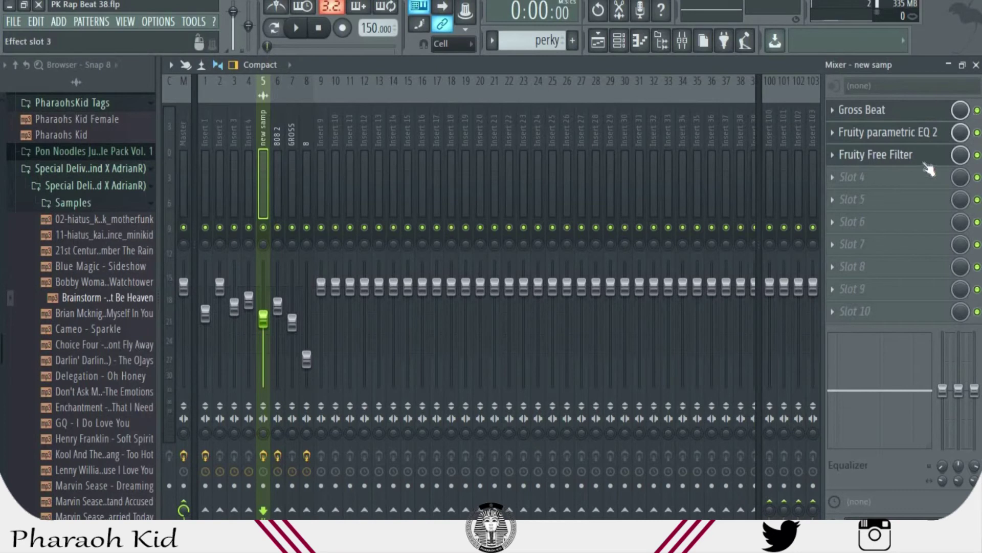
# - Open the Fruity parametric EQ 2 on the new samp insert to examine its low-end cut
pyautogui.click(930, 136)
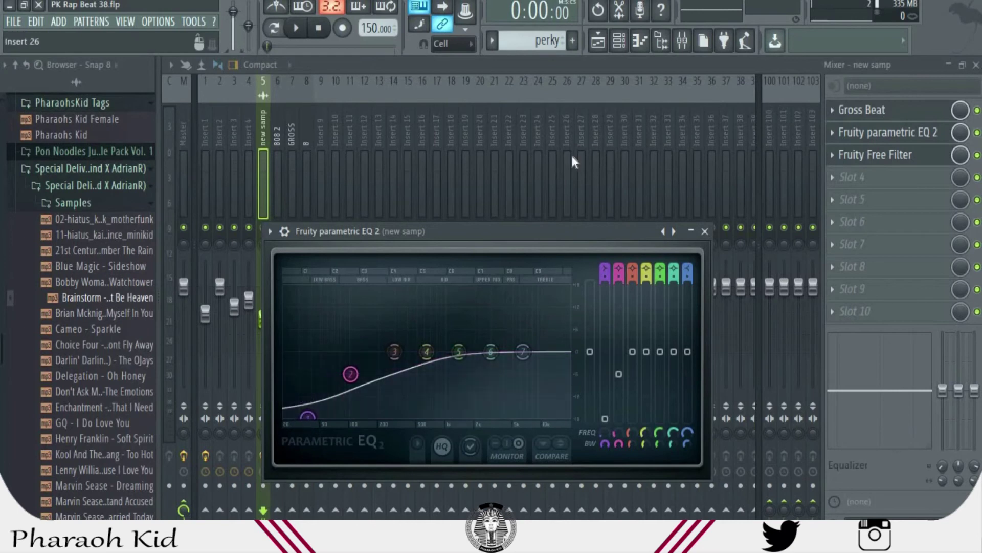
# - Enable only Track 1 in the playlist, play the new samp audio by itself and check its mixer insert
pyautogui.press('space')
pyautogui.click(318, 29)
pyautogui.click(598, 41)
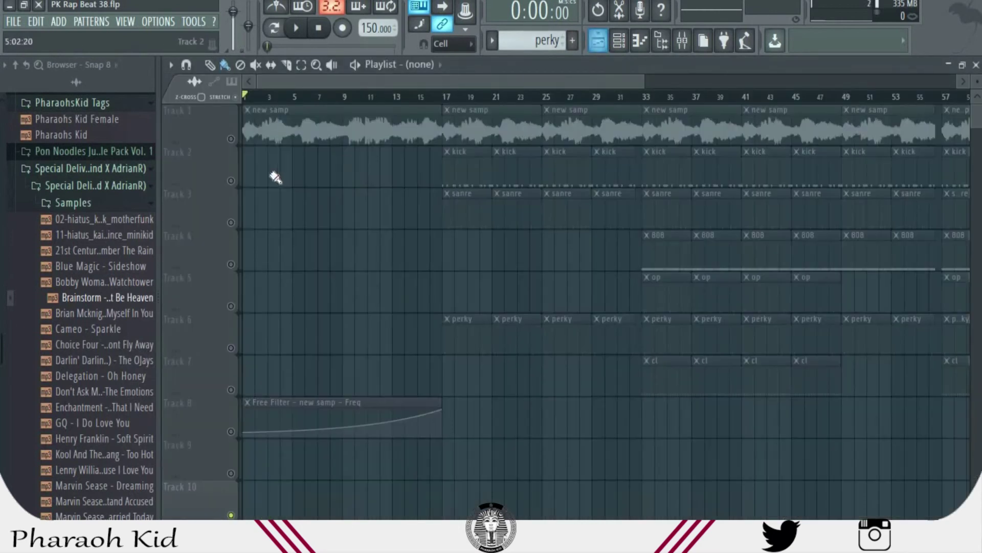
pyautogui.click(231, 140)
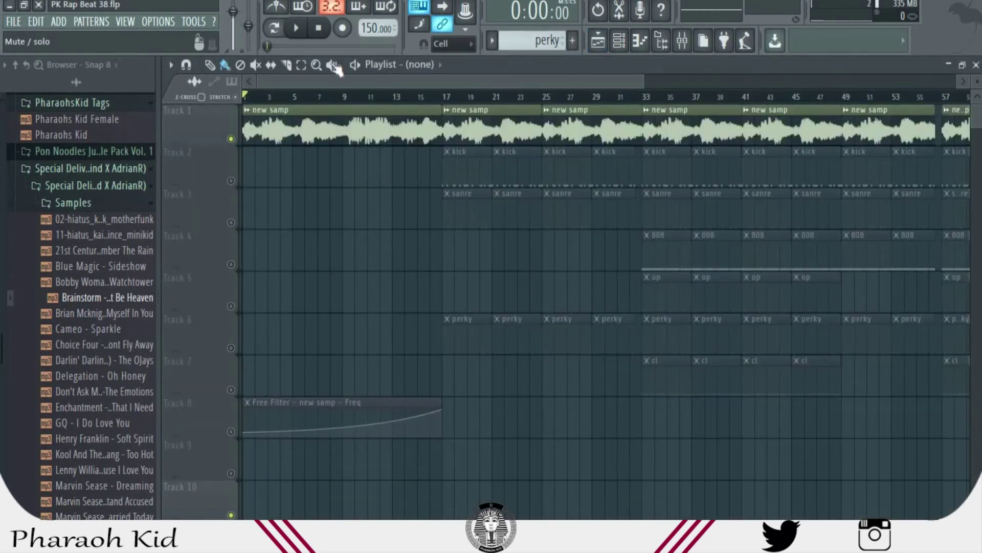
pyautogui.press('space')
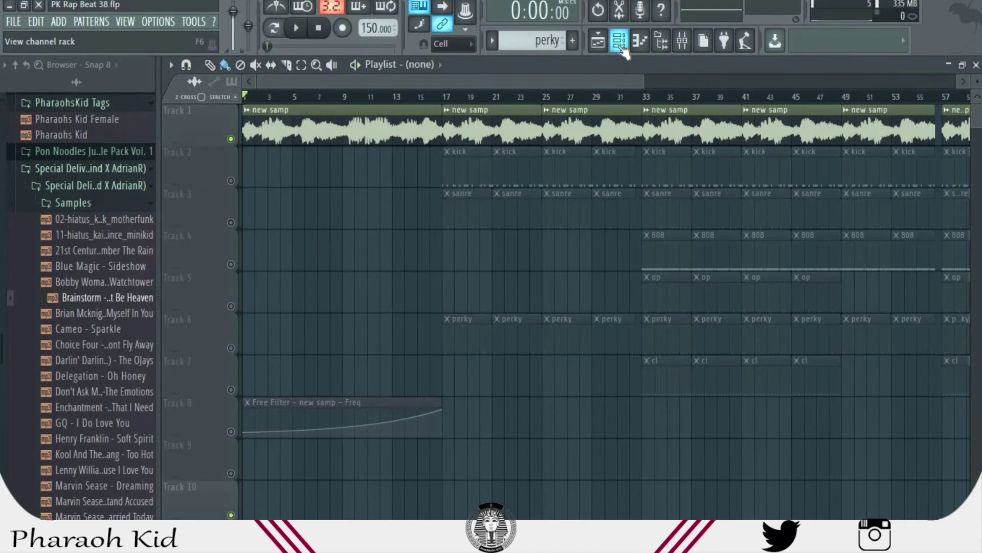
pyautogui.click(691, 42)
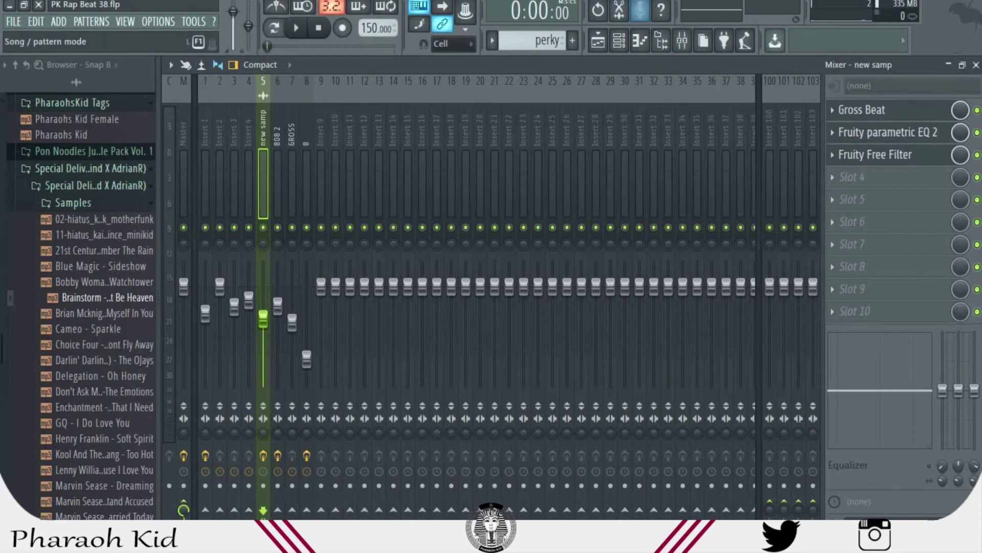
pyautogui.click(597, 40)
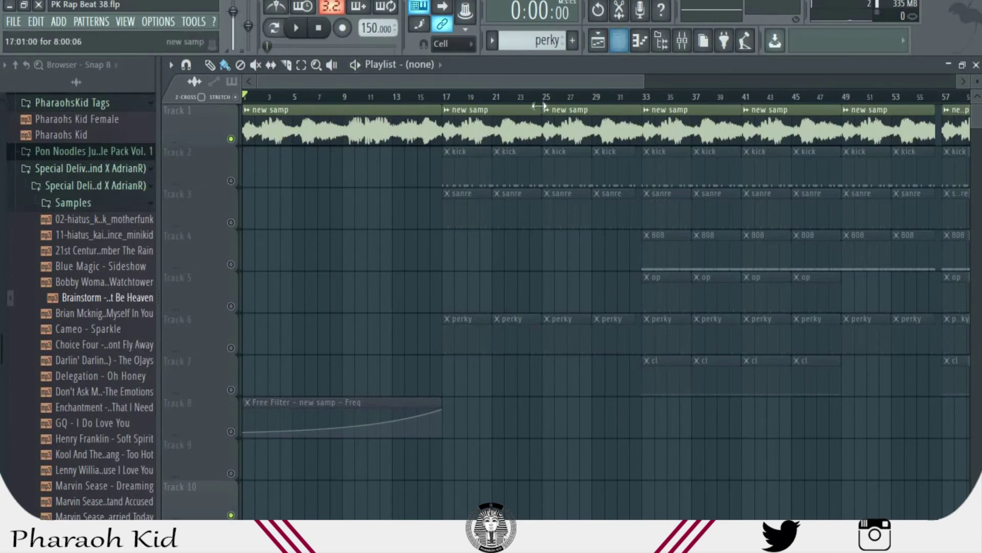
# - Lower the tempo to 140 BPM, re-enable all playlist tracks and play the beat from bar 33
pyautogui.click(448, 97)
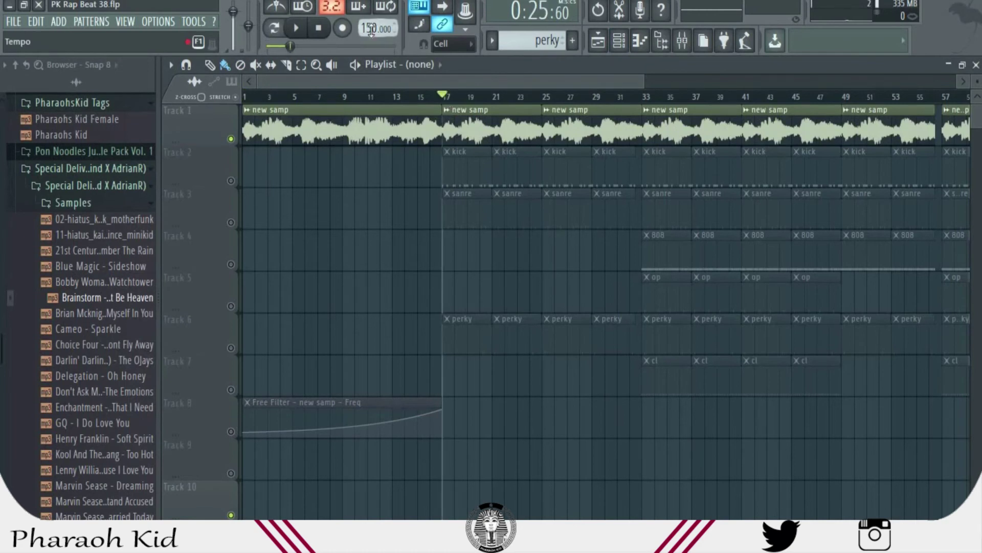
pyautogui.moveTo(372, 29); pyautogui.dragTo(372, 37)
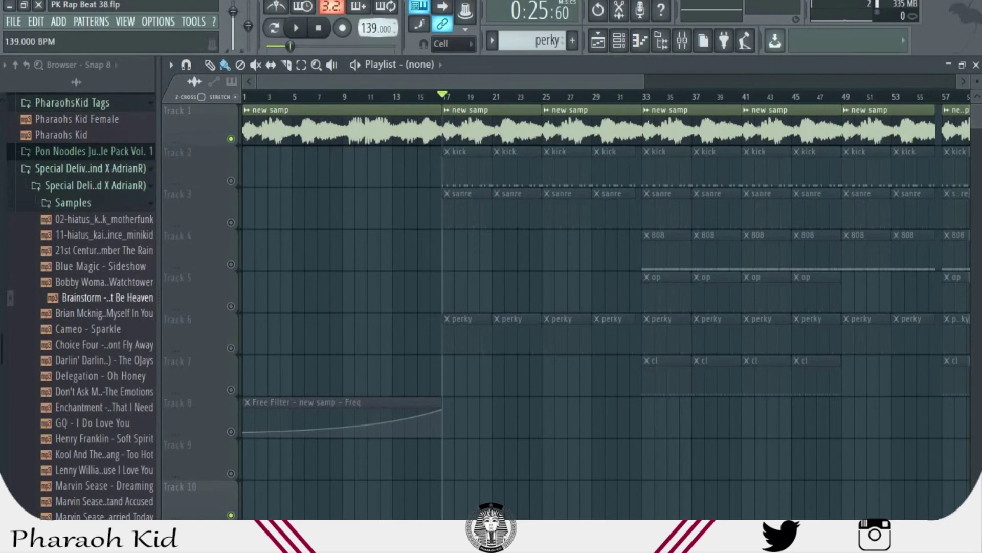
pyautogui.click(231, 180)
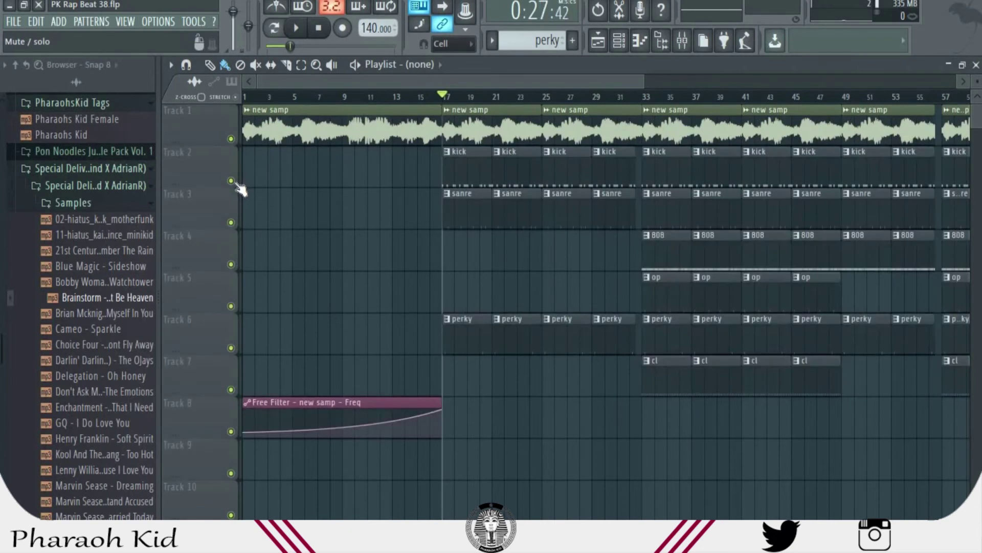
pyautogui.click(645, 98)
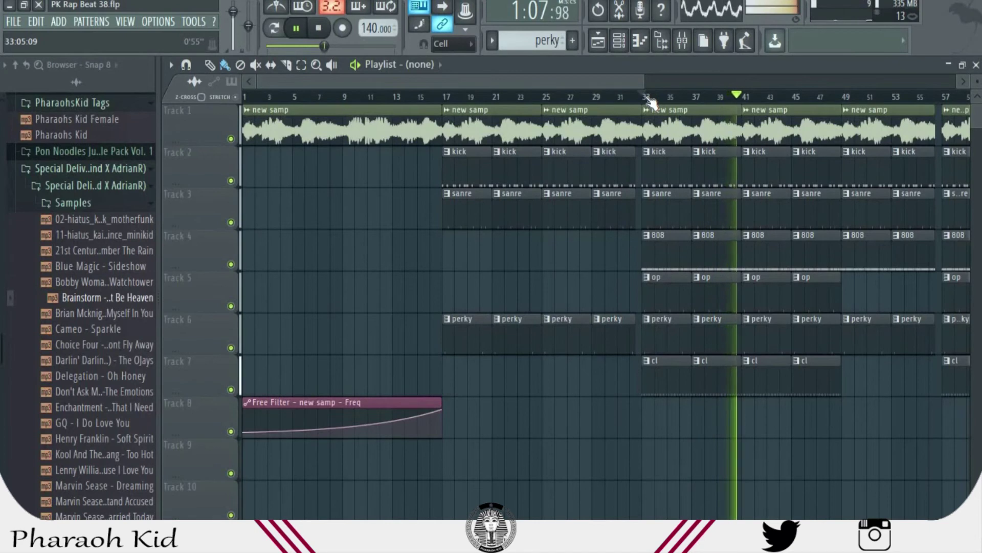
pyautogui.press('space')
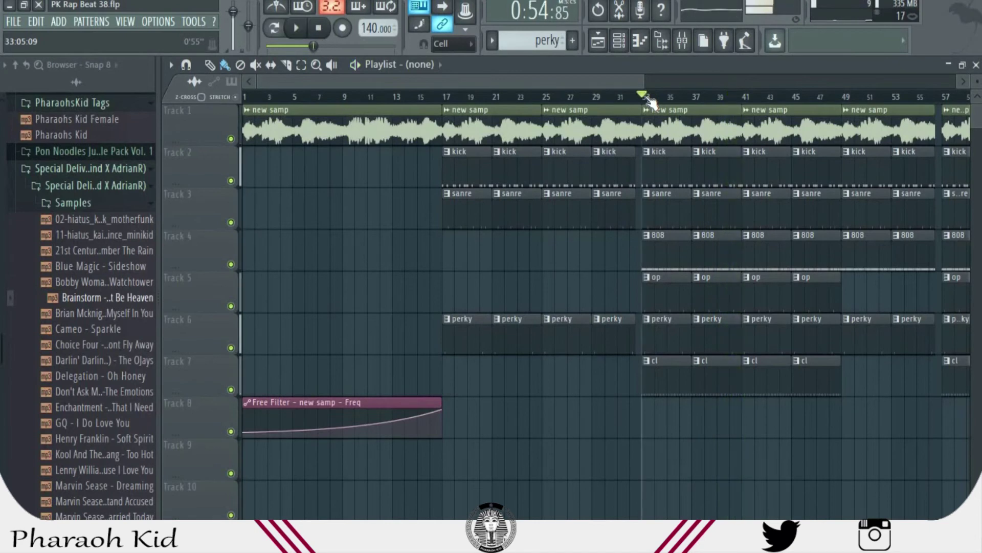
# - Play the beat from bar 33 with the tempo set to 130 BPM and again at 120 BPM
pyautogui.rightClick(372, 29)
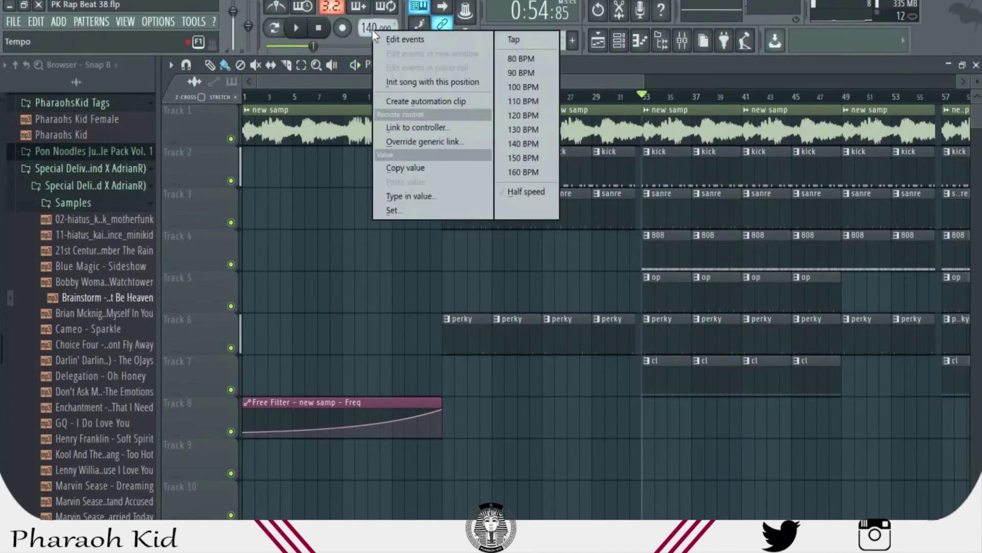
pyautogui.click(539, 130)
pyautogui.press('space')
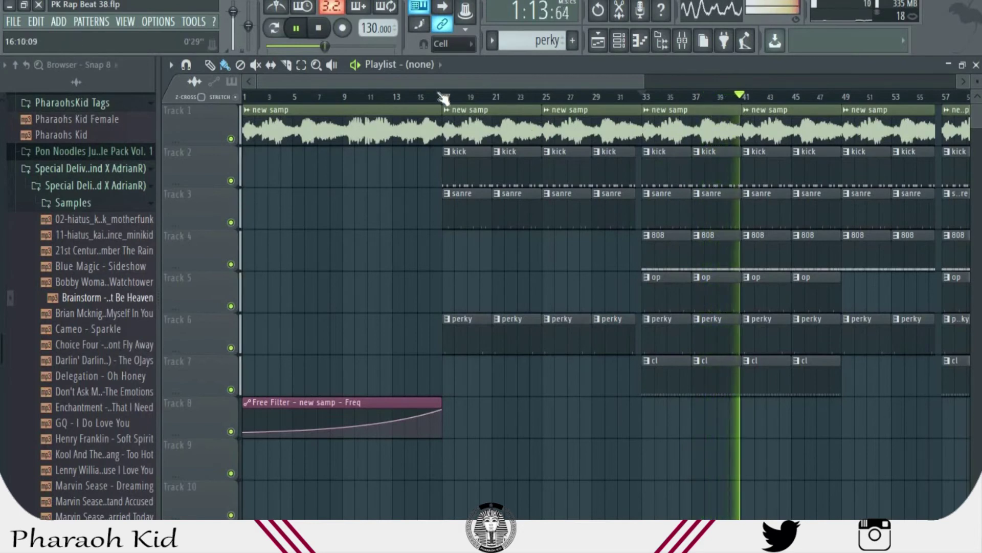
pyautogui.press('space')
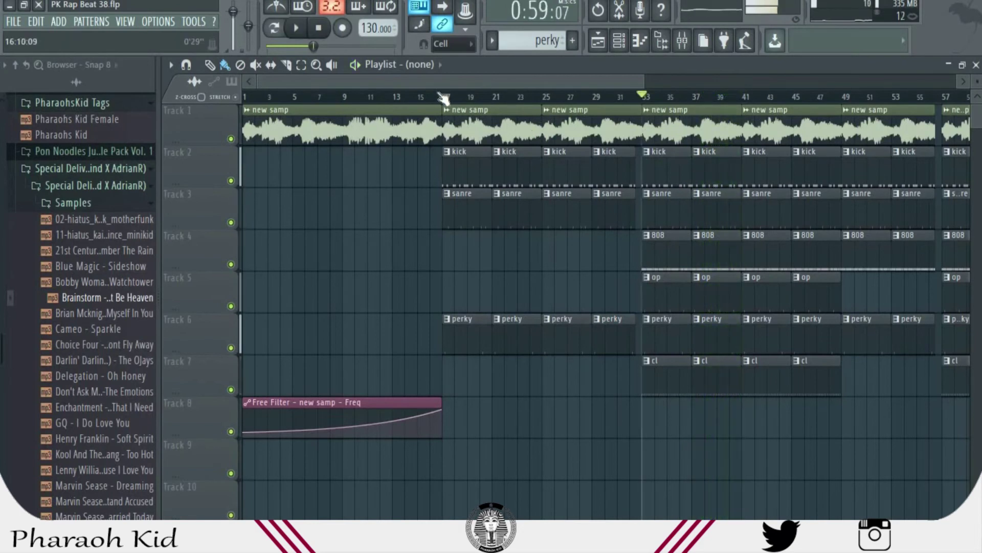
pyautogui.rightClick(377, 28)
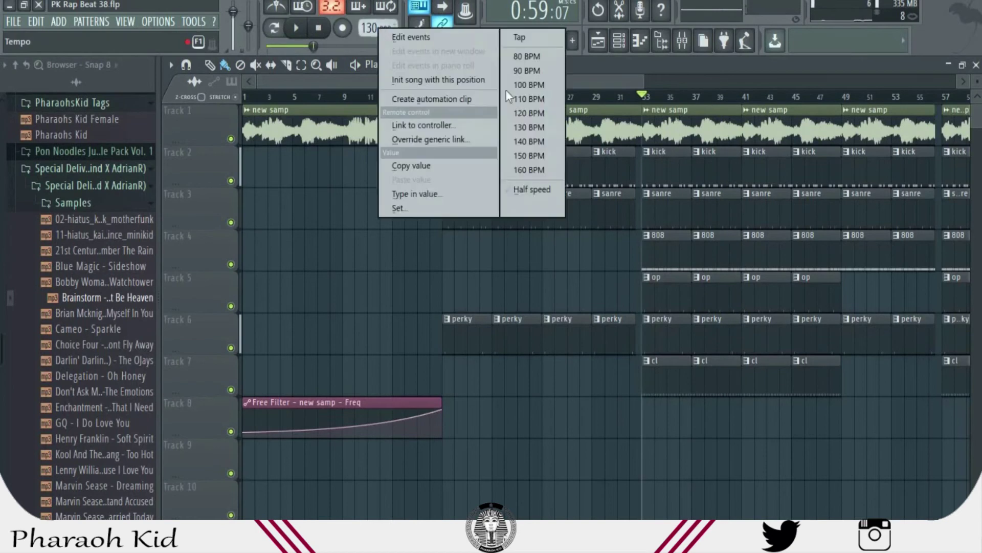
pyautogui.click(526, 108)
pyautogui.press('space')
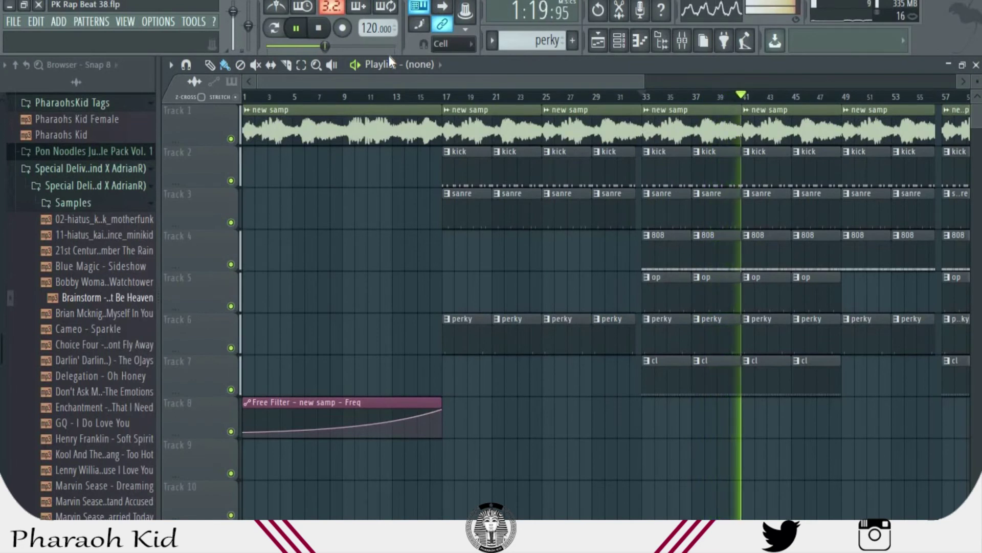
pyautogui.press('space')
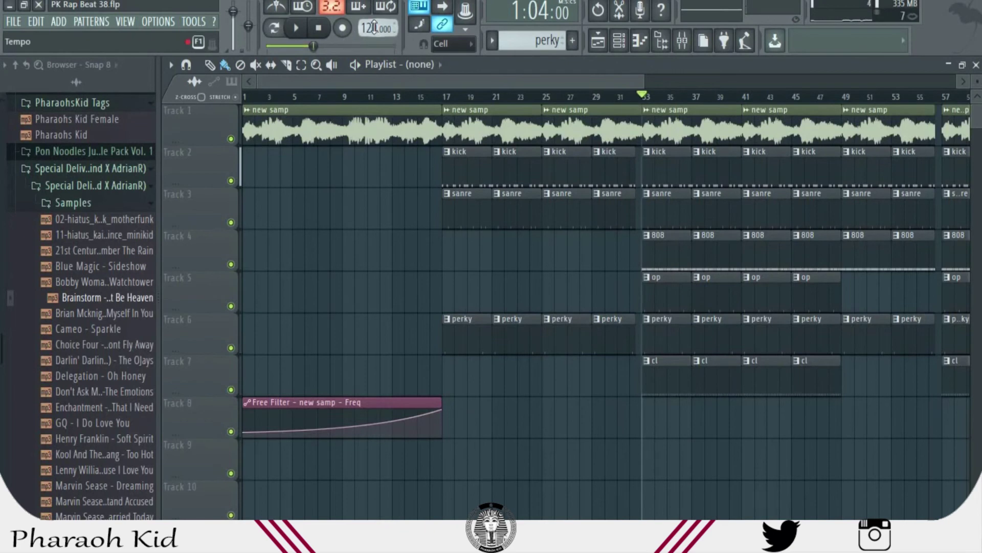
# - Set the tempo back to 150 BPM and play the beat from bar 33
pyautogui.rightClick(374, 27)
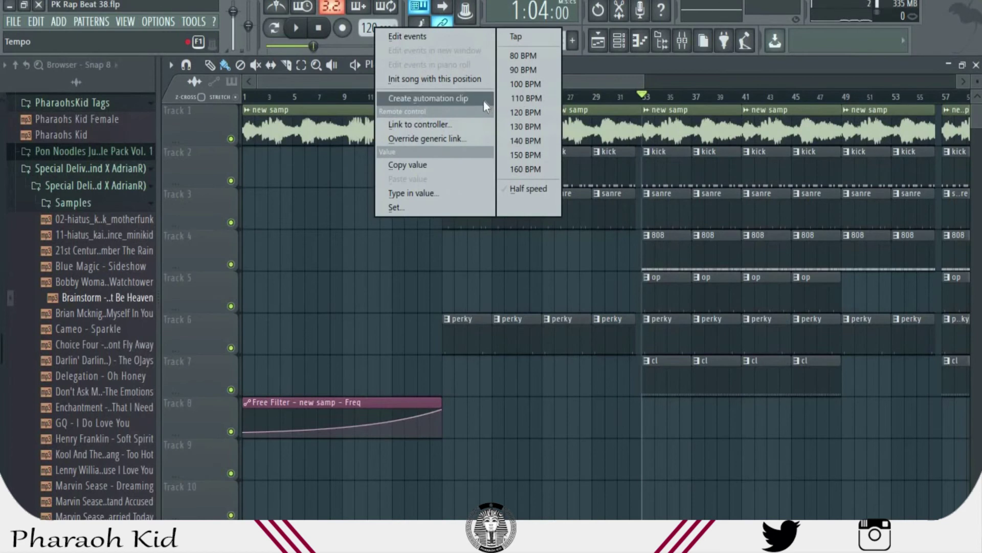
pyautogui.click(529, 155)
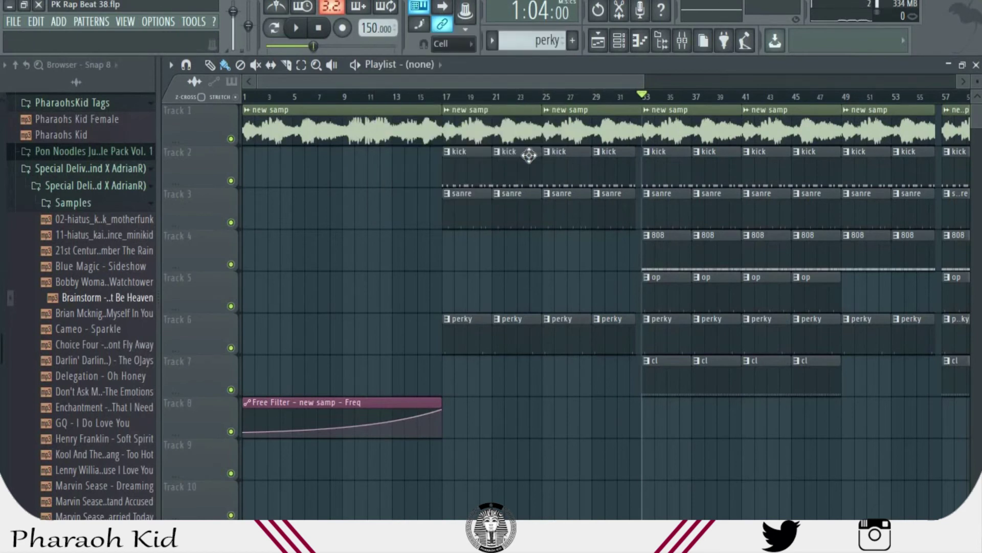
pyautogui.press('space')
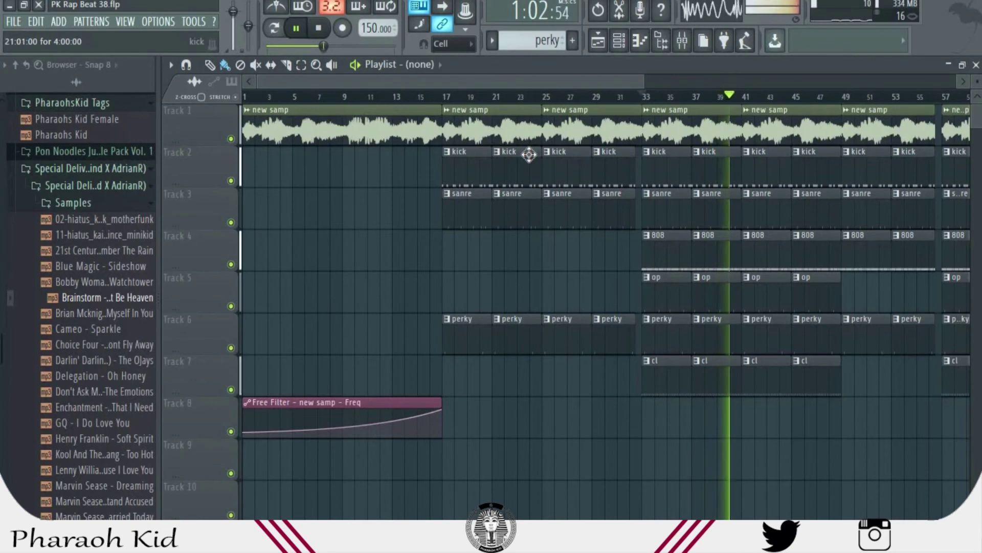
pyautogui.press('space')
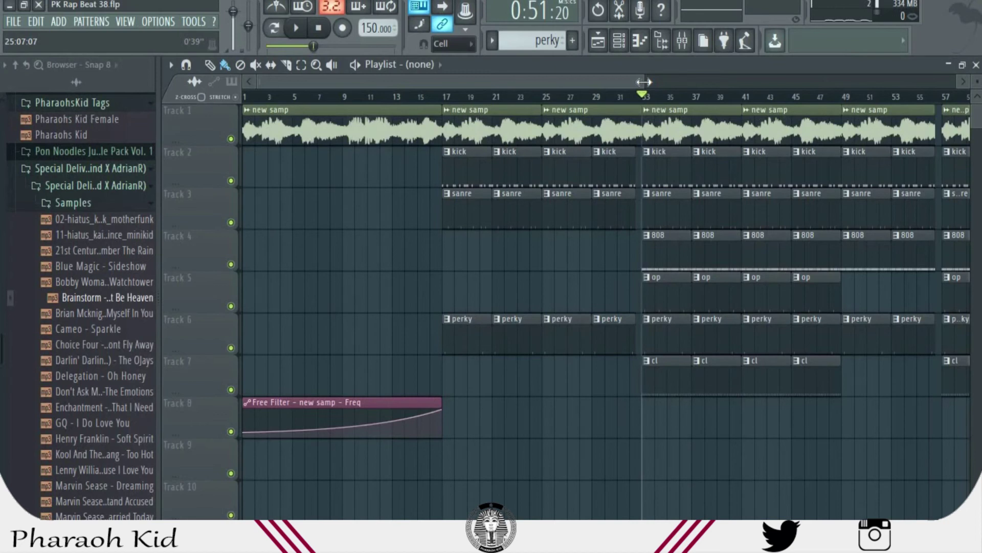
# - Zoom the playlist out to the full arrangement and examine the cl pattern's FAV notes in the piano roll
pyautogui.moveTo(644, 82); pyautogui.dragTo(858, 74)
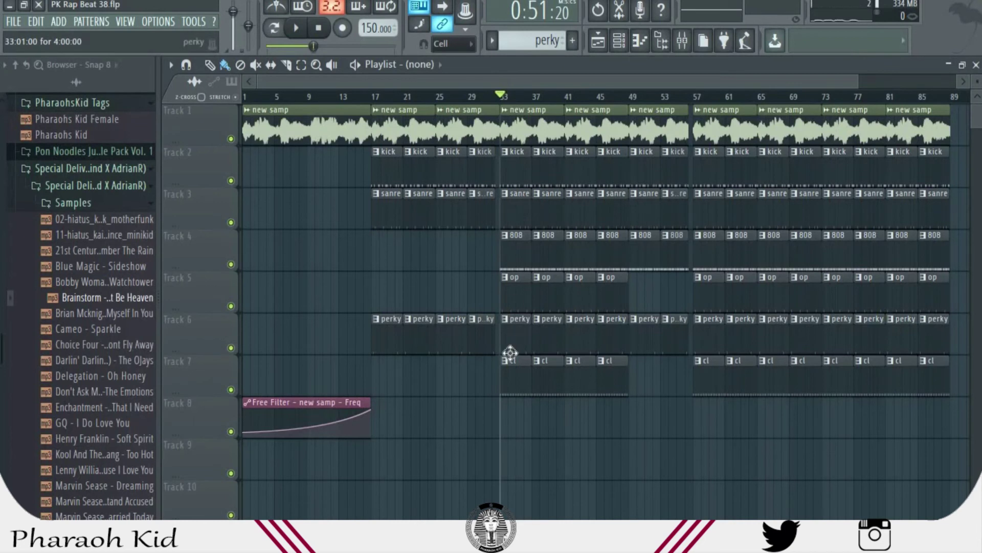
pyautogui.doubleClick(520, 401)
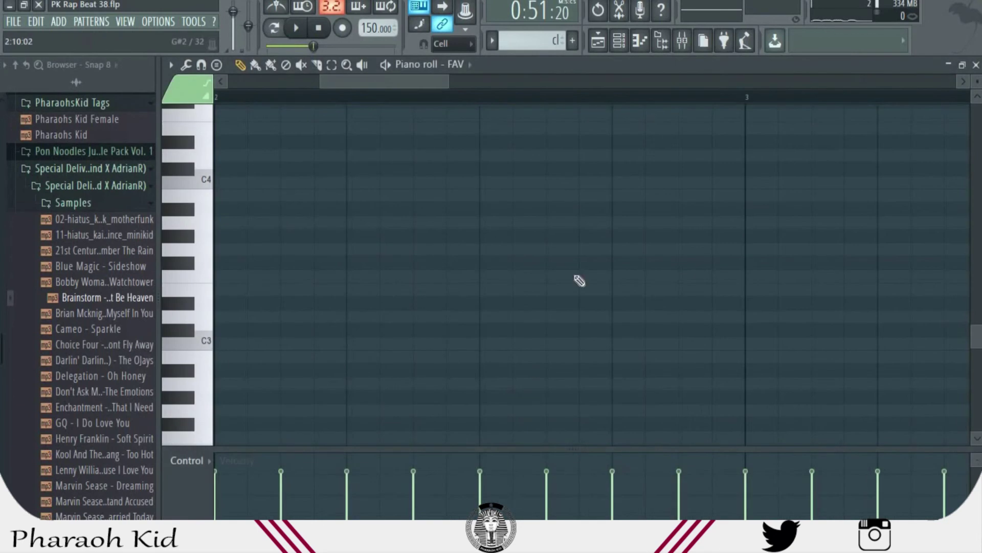
pyautogui.moveTo(415, 87); pyautogui.dragTo(237, 114)
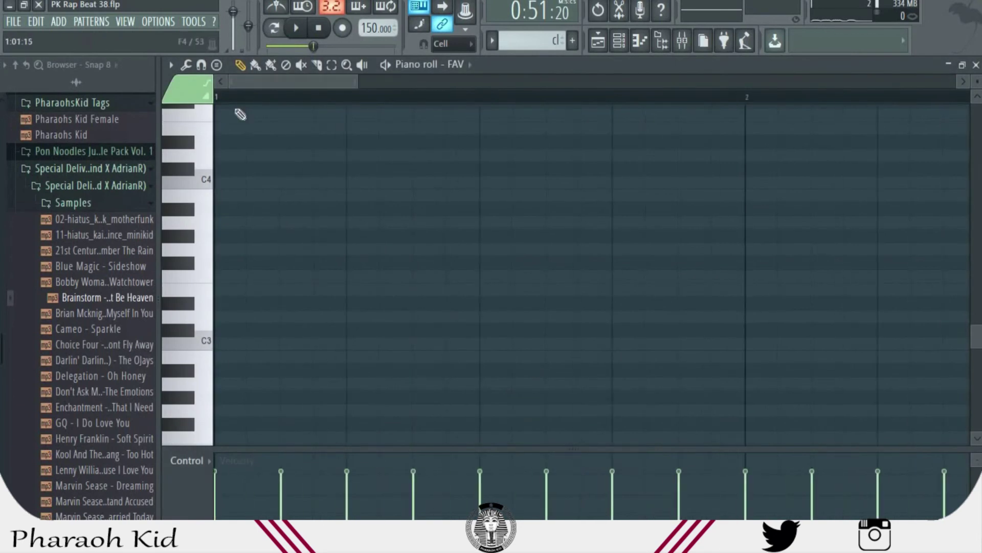
pyautogui.moveTo(978, 337); pyautogui.dragTo(980, 276)
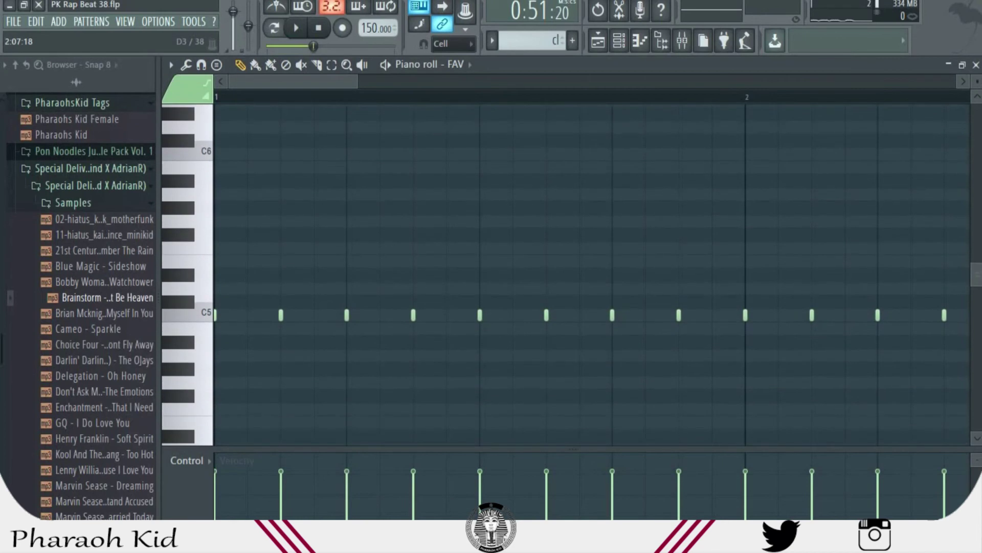
# - Add FAV hits on steps 2 and 4 of the cl pattern's first bar in the channel rack and start playback
pyautogui.click(619, 41)
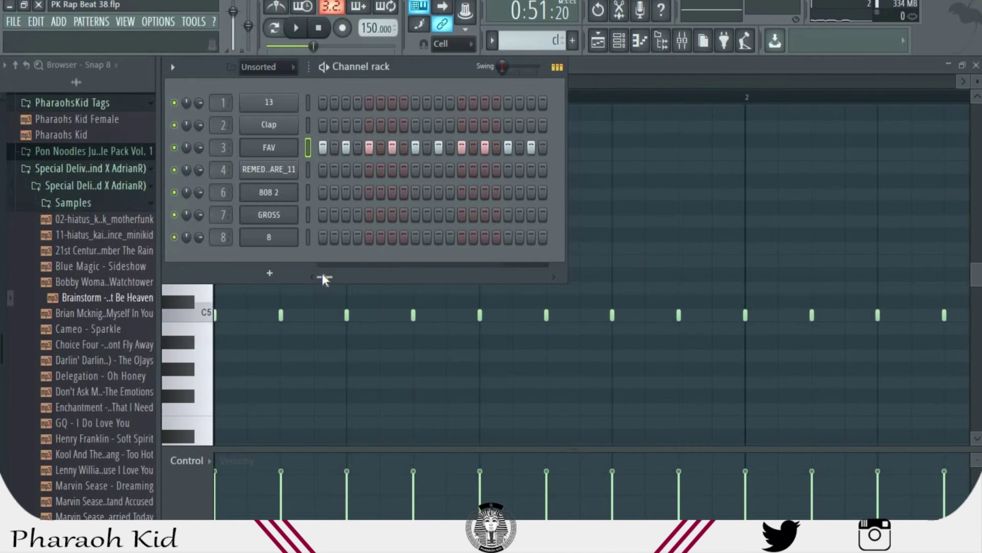
pyautogui.moveTo(324, 279); pyautogui.dragTo(269, 274)
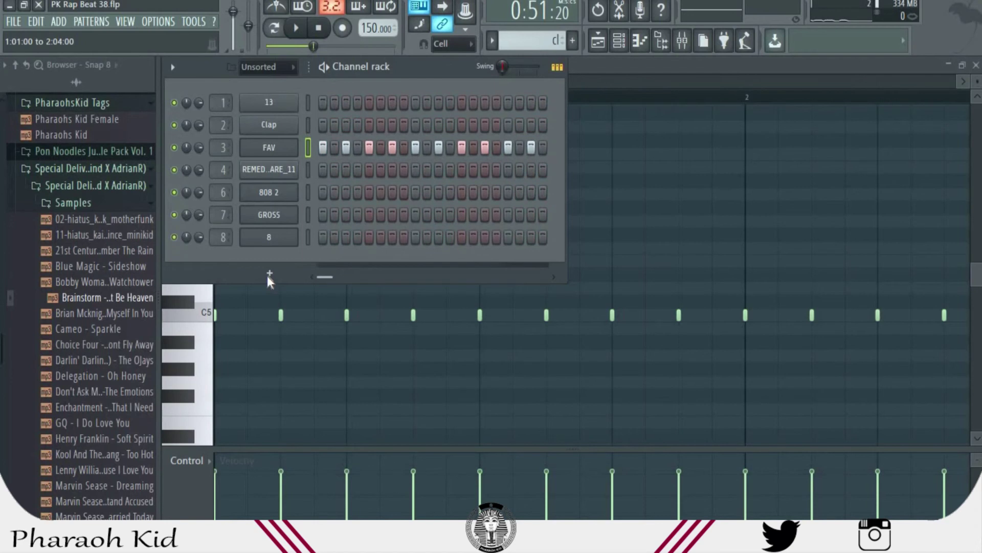
pyautogui.click(335, 148)
pyautogui.click(358, 148)
pyautogui.press('space')
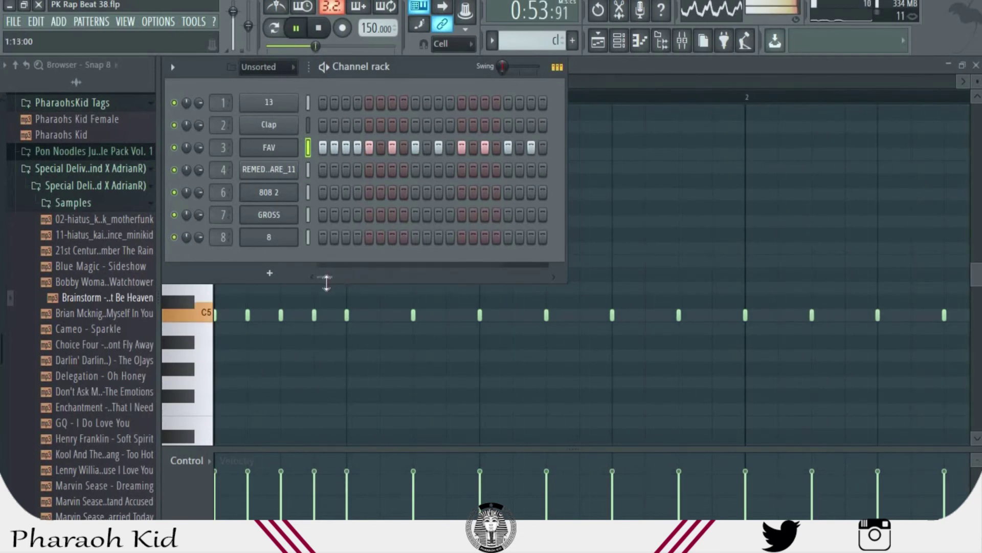
# - Add FAV hits on steps 2 and 4 of bar 4 and step 10 of bar 2 during playback
pyautogui.moveTo(328, 282); pyautogui.dragTo(502, 267)
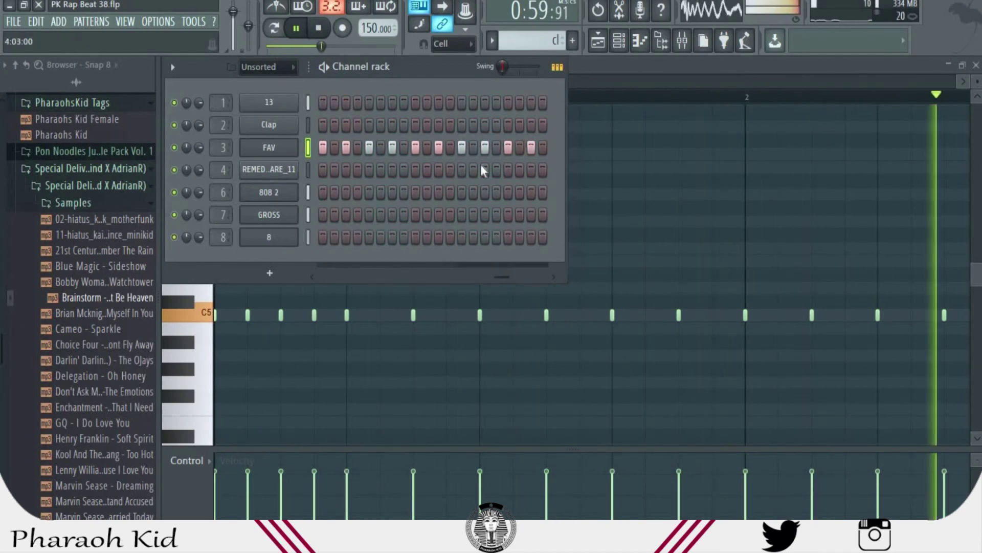
pyautogui.click(497, 150)
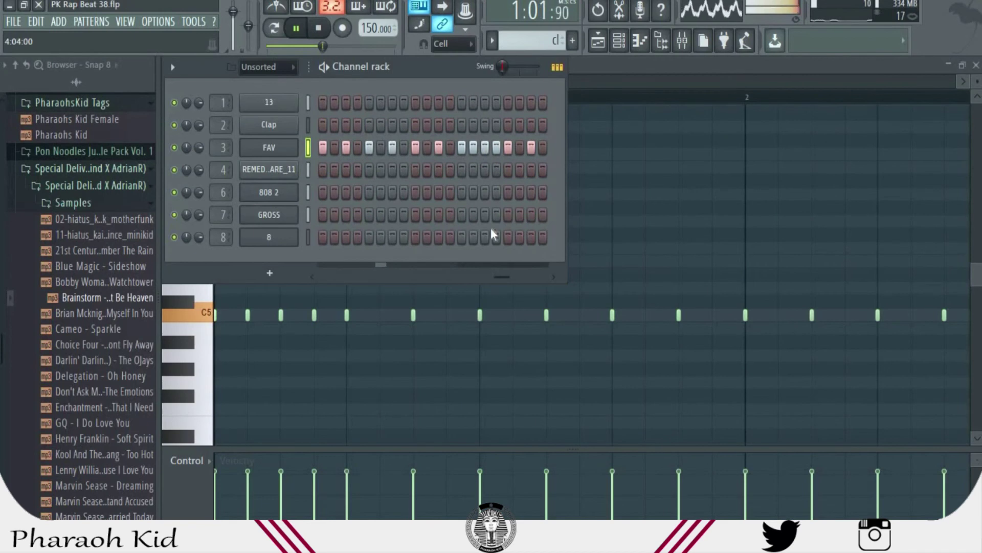
pyautogui.moveTo(502, 279); pyautogui.dragTo(543, 277)
pyautogui.moveTo(455, 274)
pyautogui.mouseDown()
pyautogui.moveTo(369, 245)
pyautogui.moveTo(387, 244)
pyautogui.mouseUp()
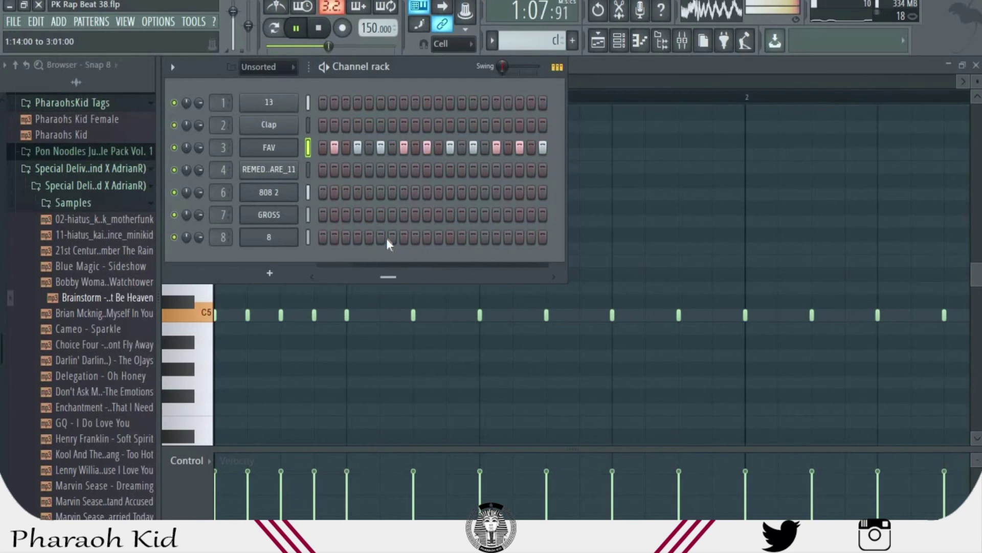
pyautogui.click(461, 148)
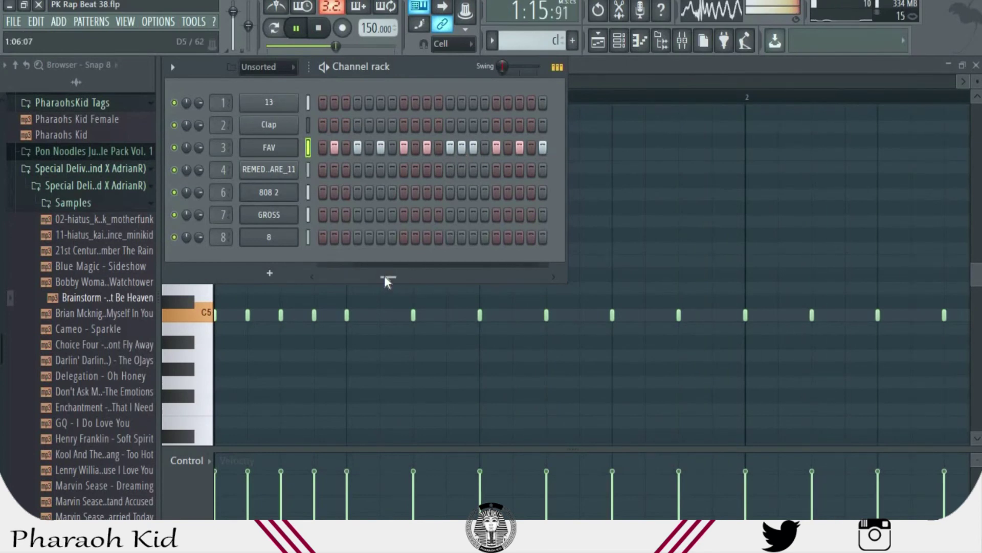
pyautogui.press('space')
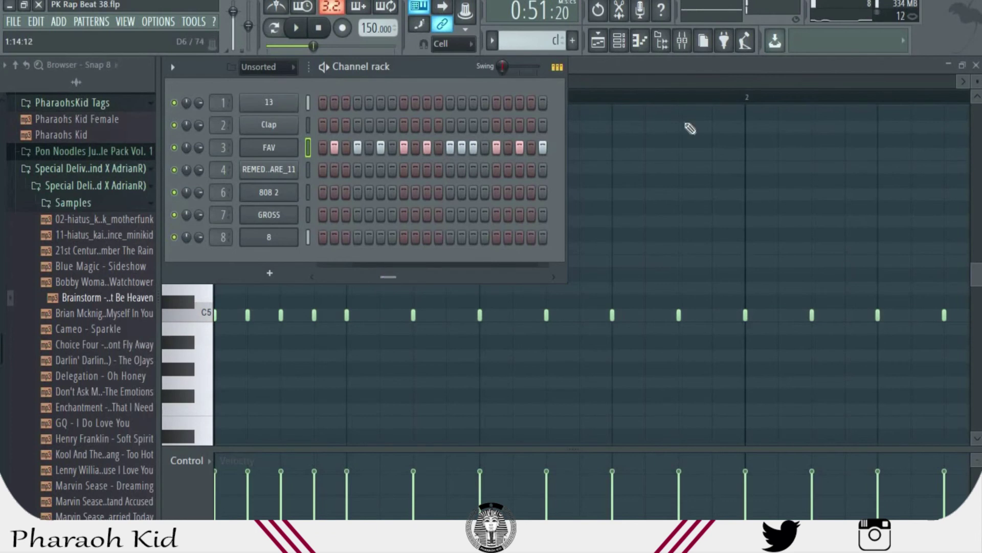
# - Open the kick pattern from Track 2 of the playlist and examine all its bars in the piano roll
pyautogui.click(601, 47)
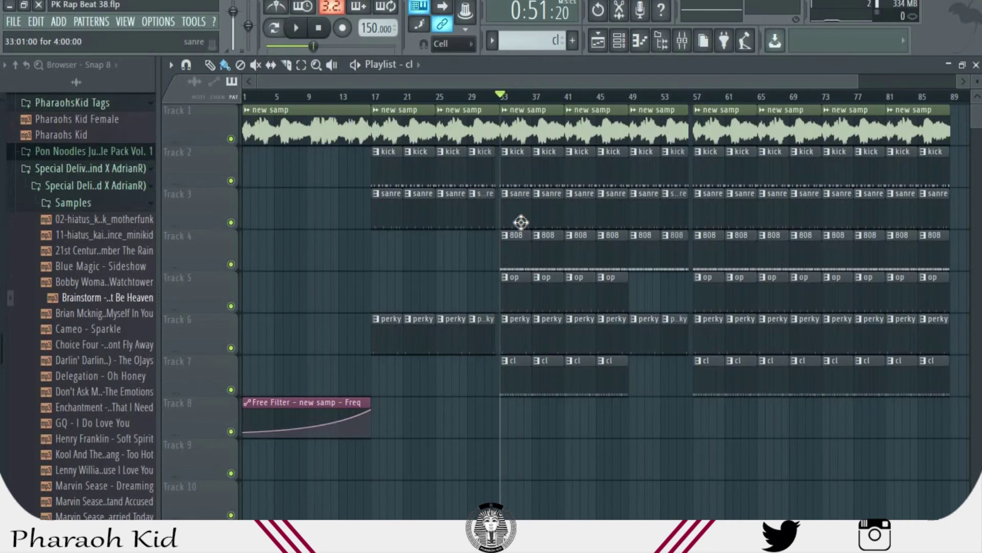
pyautogui.doubleClick(514, 168)
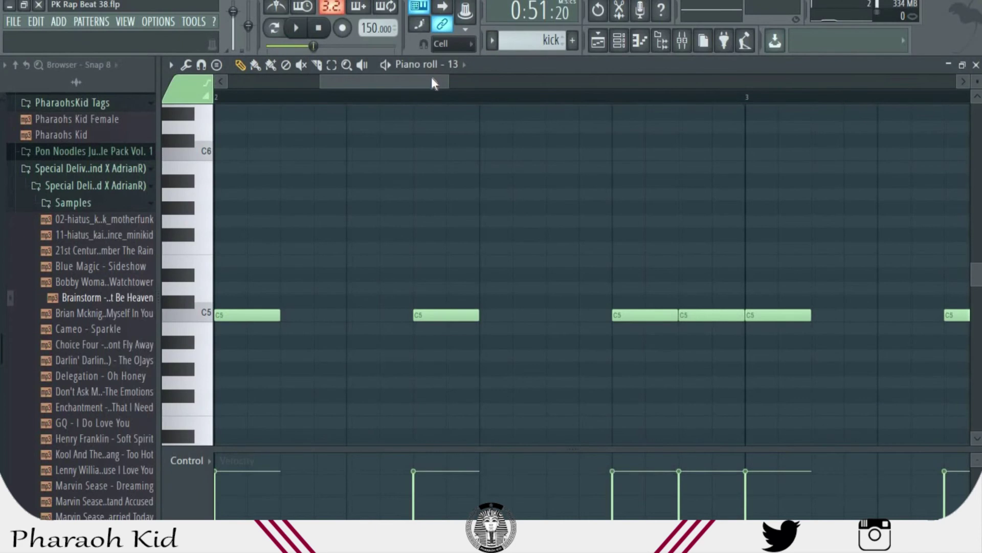
pyautogui.moveTo(431, 82); pyautogui.dragTo(255, 82)
pyautogui.moveTo(356, 82); pyautogui.dragTo(635, 176)
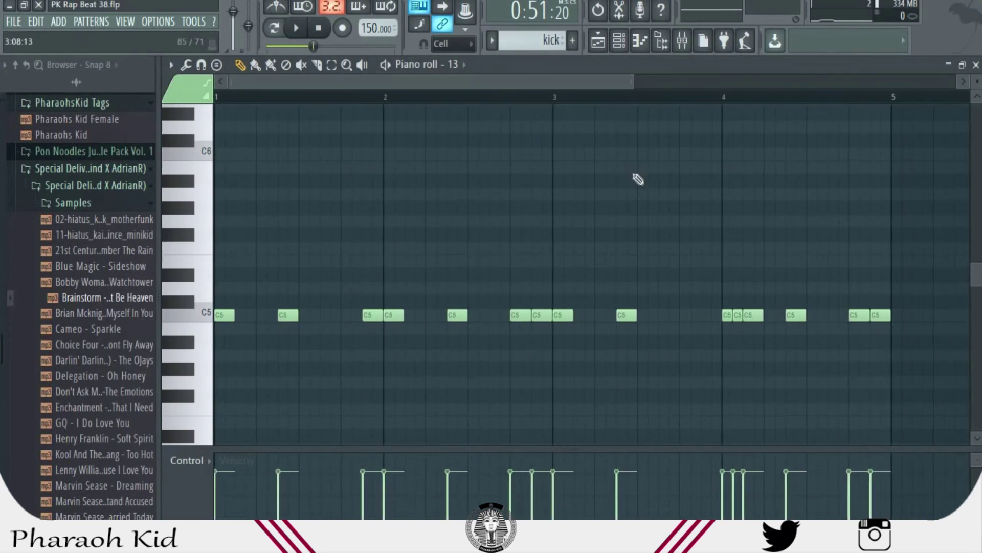
# - Switch playback to pattern mode and listen to the kick pattern twice
pyautogui.click(275, 28)
pyautogui.click(294, 29)
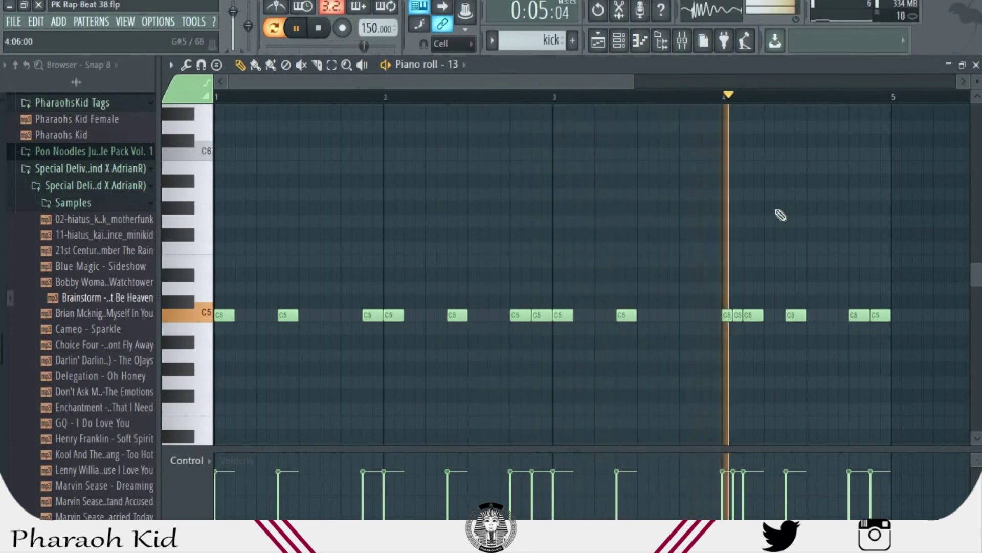
pyautogui.press('space')
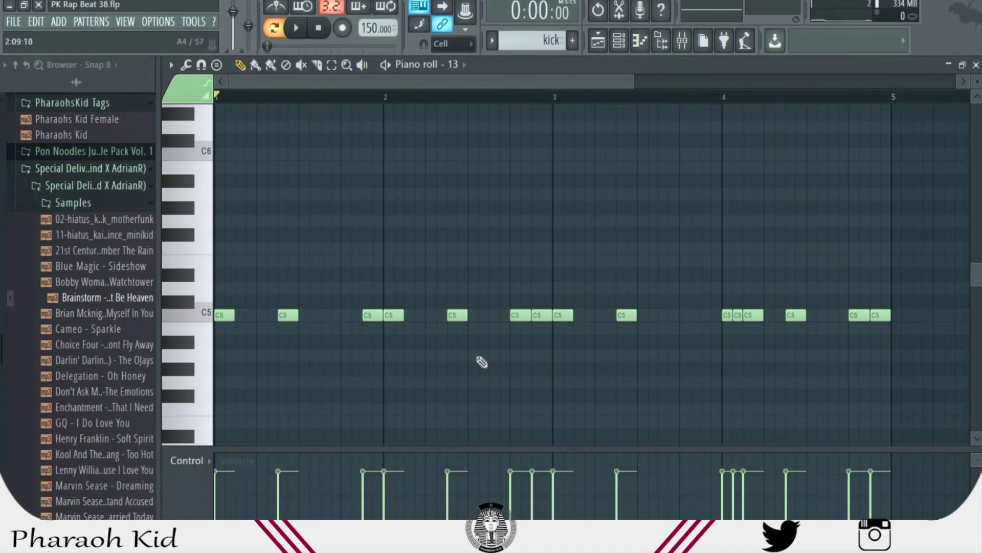
pyautogui.press('space')
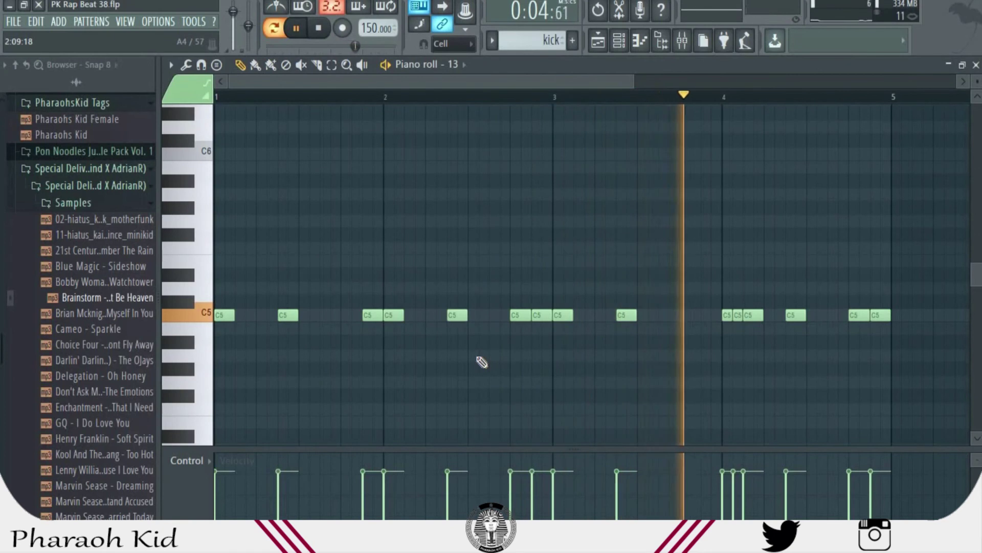
pyautogui.press('space')
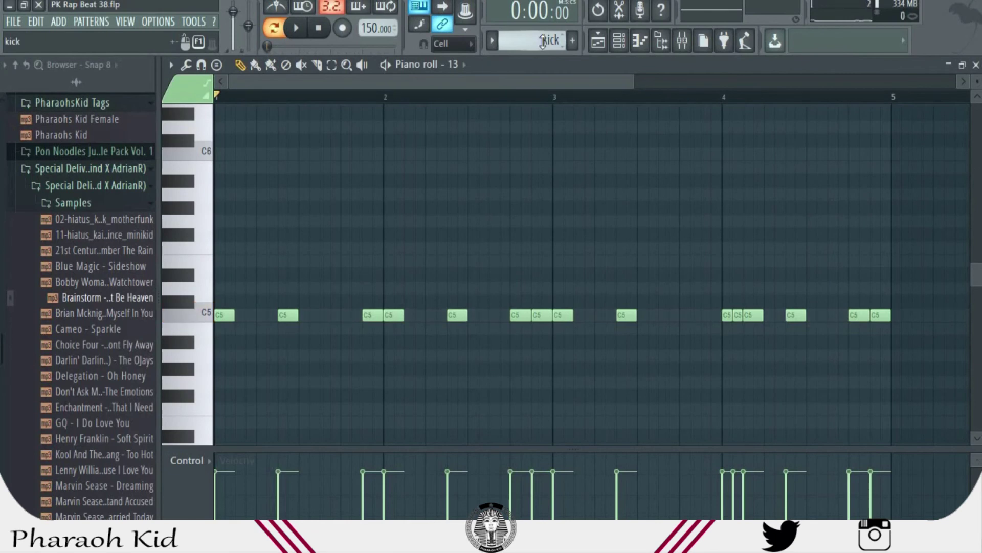
# - Open the sanre pattern at bar 33 of Track 3 from the playlist and listen to it in pattern mode
pyautogui.click(598, 42)
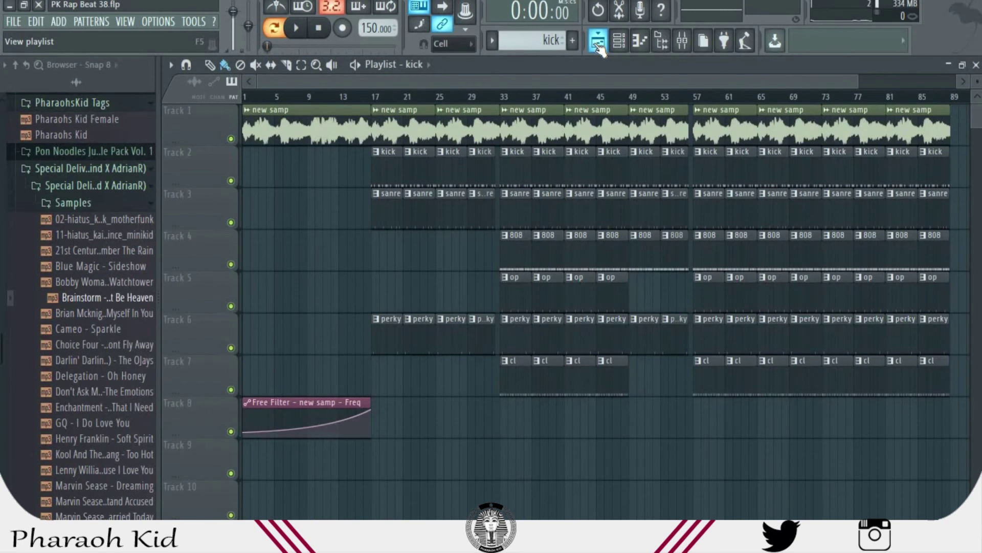
pyautogui.click(507, 98)
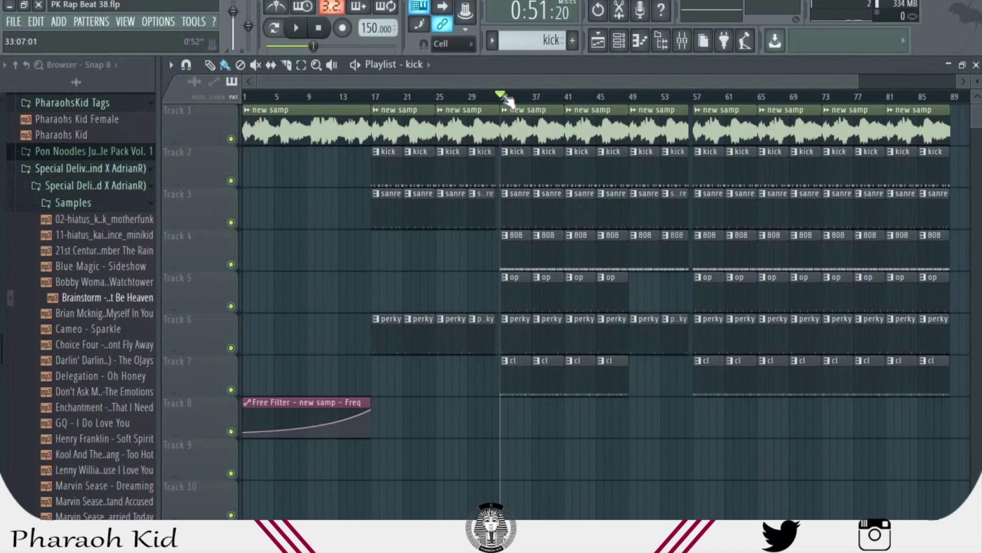
pyautogui.doubleClick(518, 215)
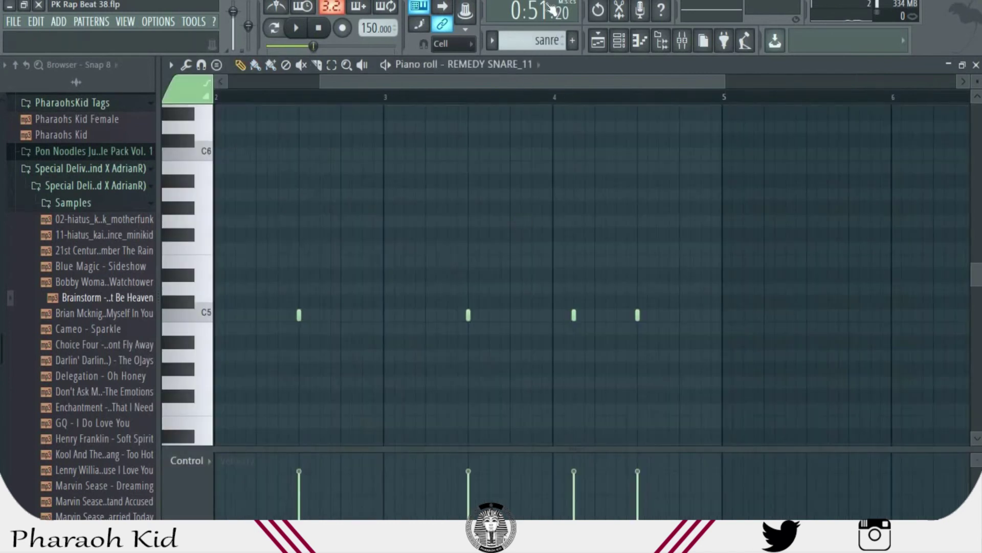
pyautogui.click(281, 28)
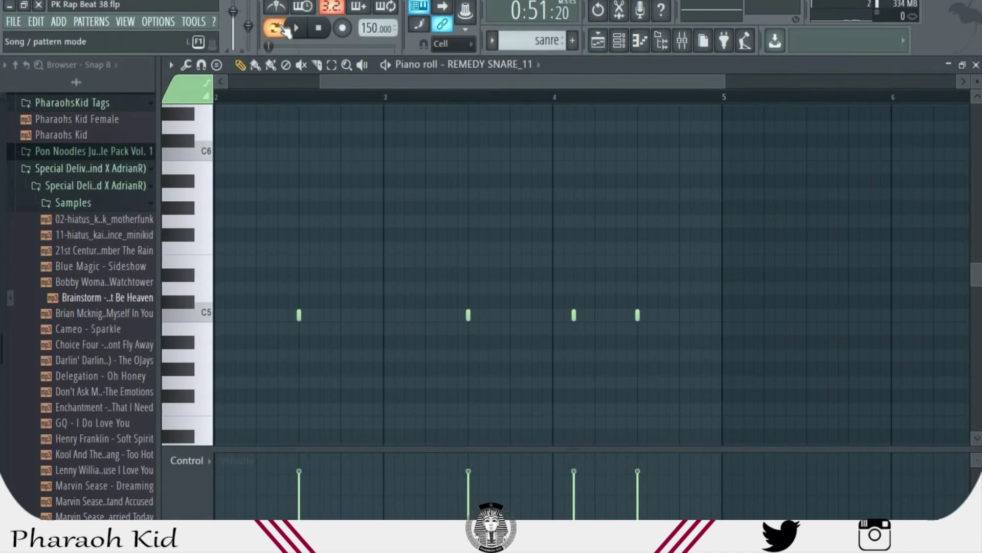
pyautogui.click(297, 28)
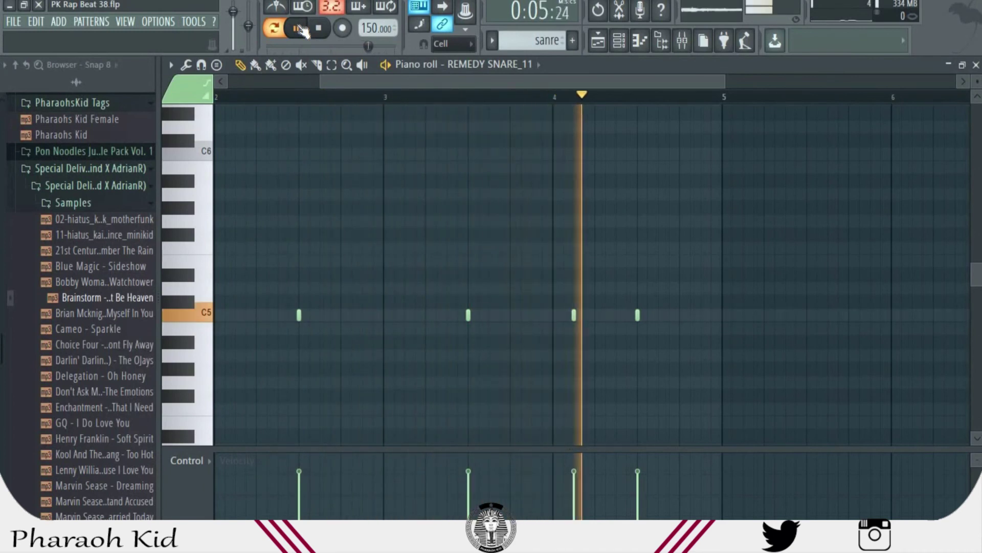
pyautogui.press('space')
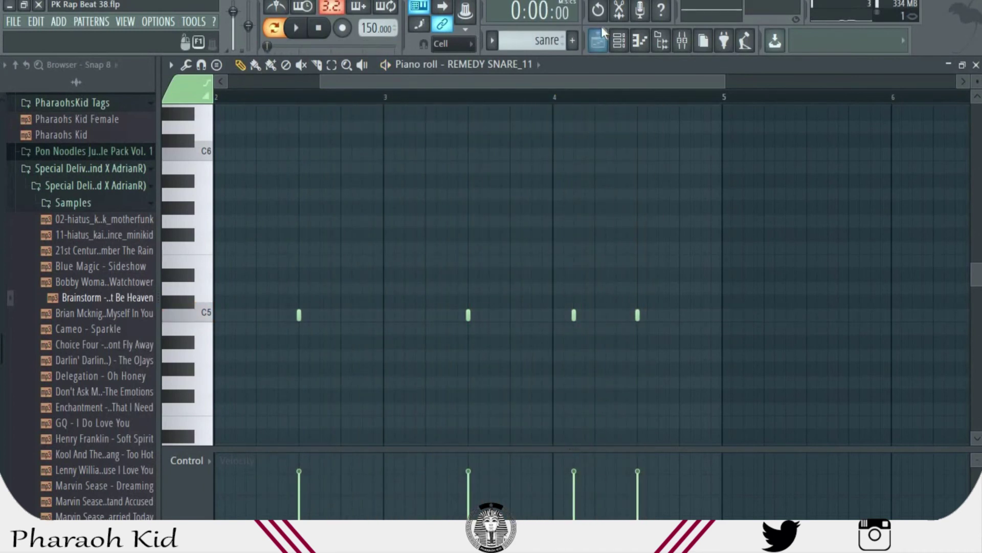
# - Open the 808 pattern from Track 4 of the playlist, listen to it, and compare its notes with the kick pattern
pyautogui.click(603, 37)
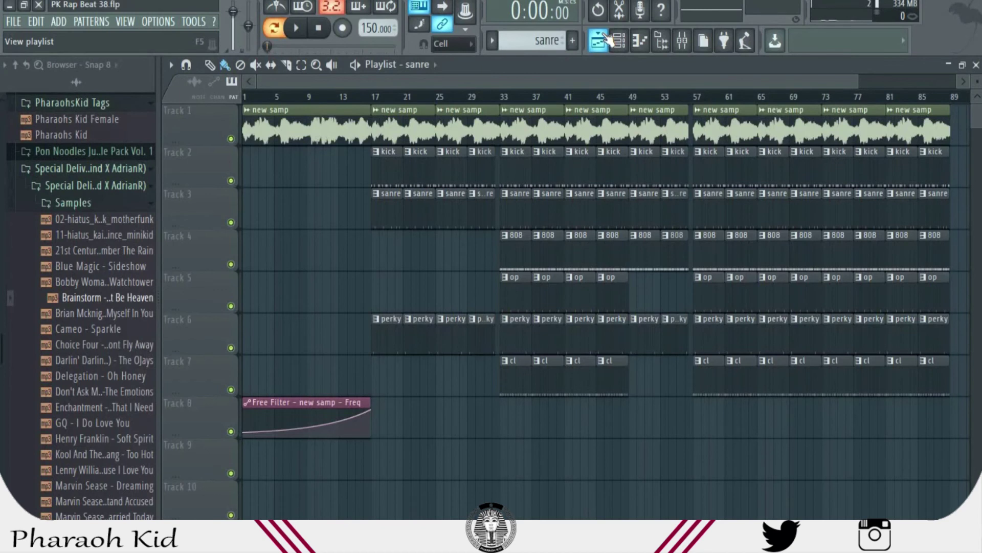
pyautogui.doubleClick(517, 250)
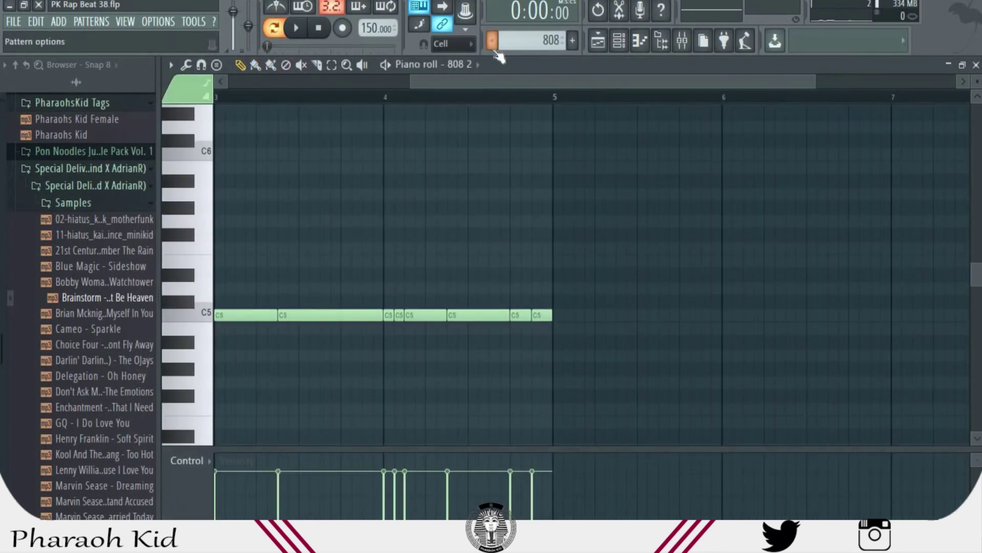
pyautogui.click(598, 43)
pyautogui.press('space')
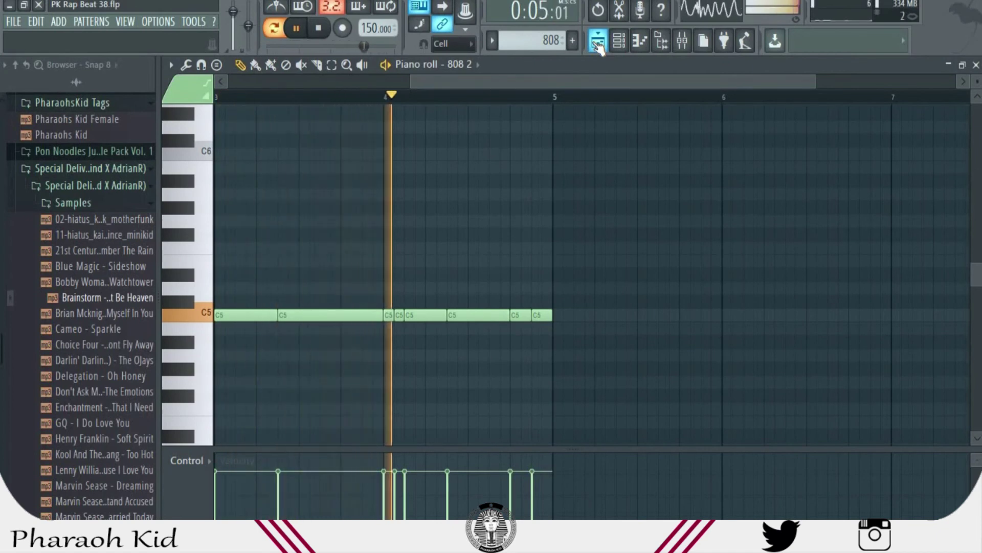
pyautogui.press('space')
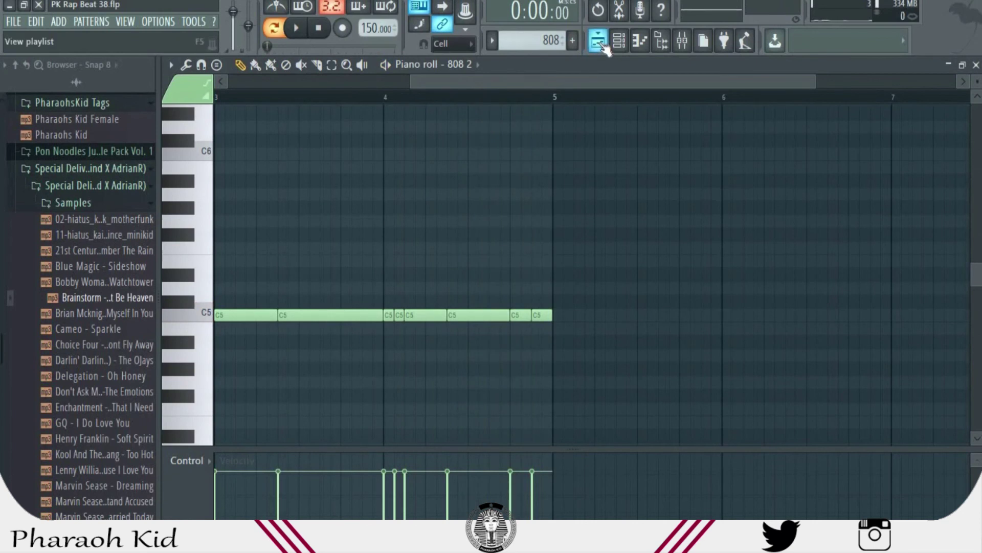
pyautogui.click(599, 42)
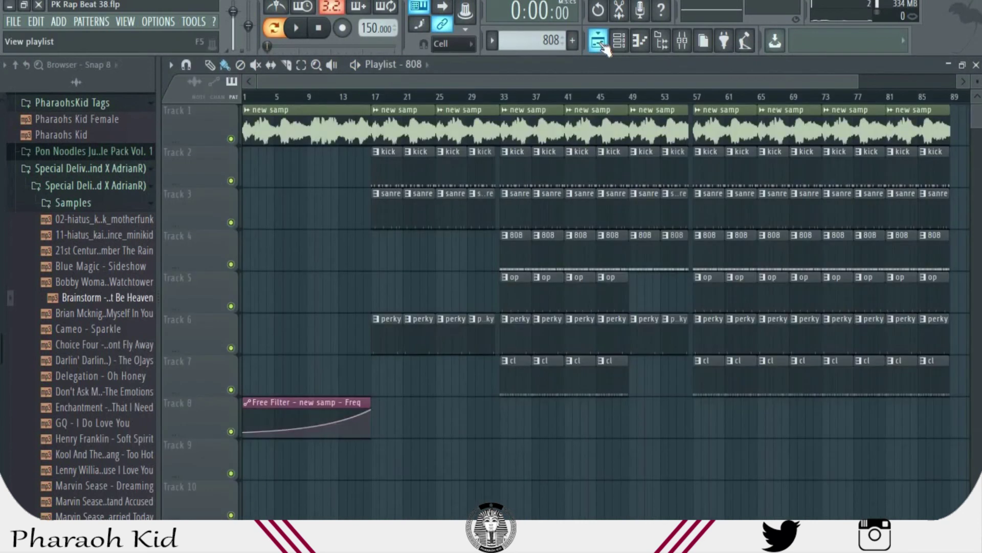
pyautogui.doubleClick(519, 159)
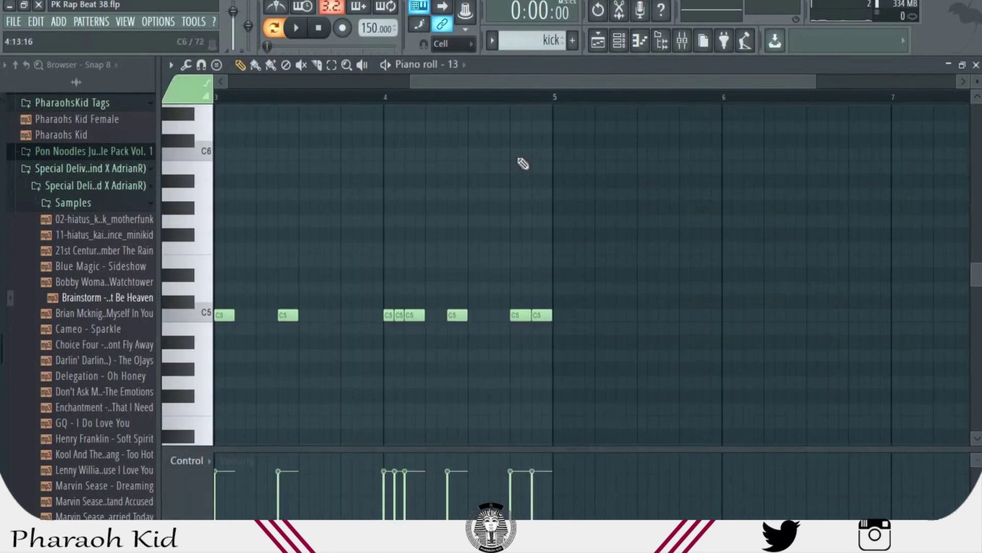
# - Inspect the effect slots of the 808 2 and 8 tracks in the mixer
pyautogui.click(682, 41)
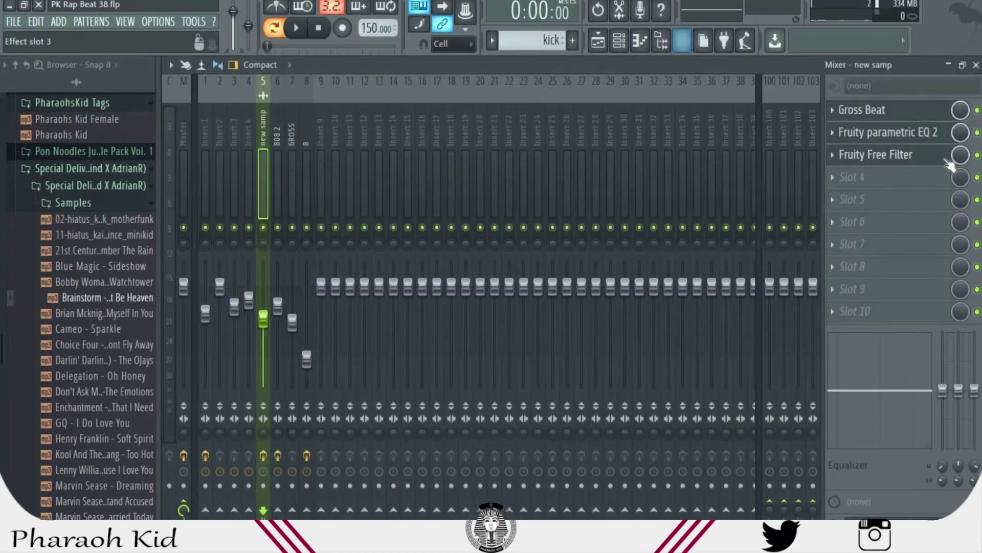
pyautogui.click(281, 140)
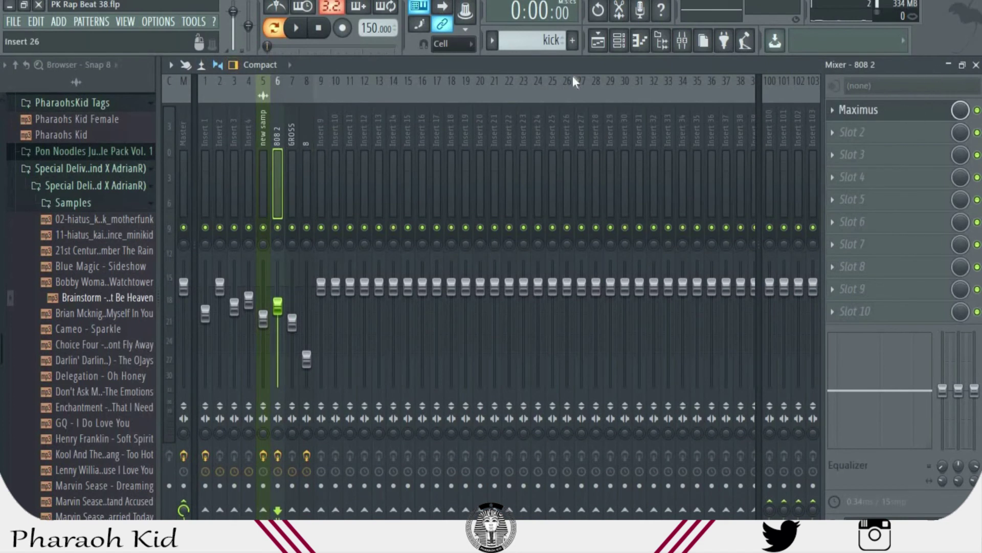
pyautogui.click(304, 141)
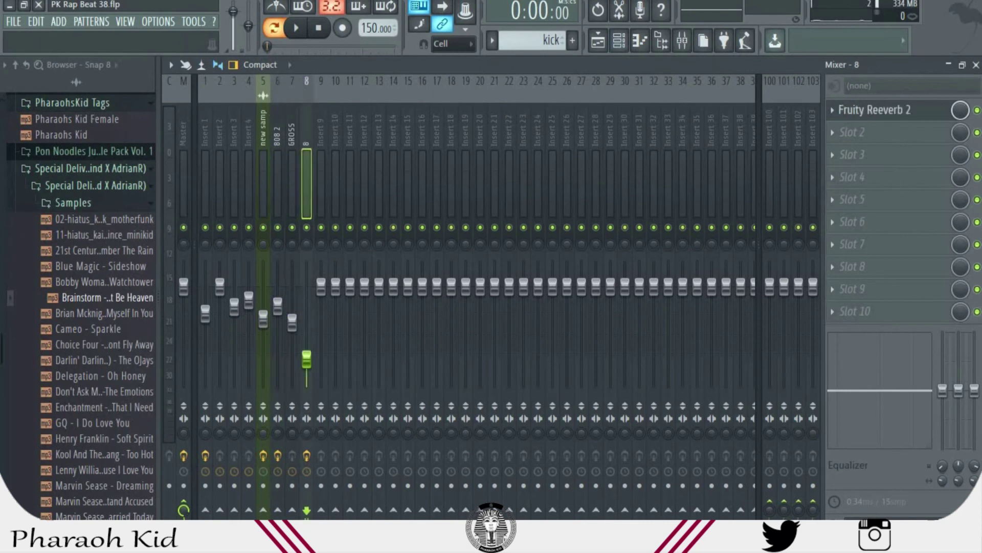
# - Open the op pattern from Track 5 of the playlist and listen to its GROSS notes from the first bar
pyautogui.click(598, 41)
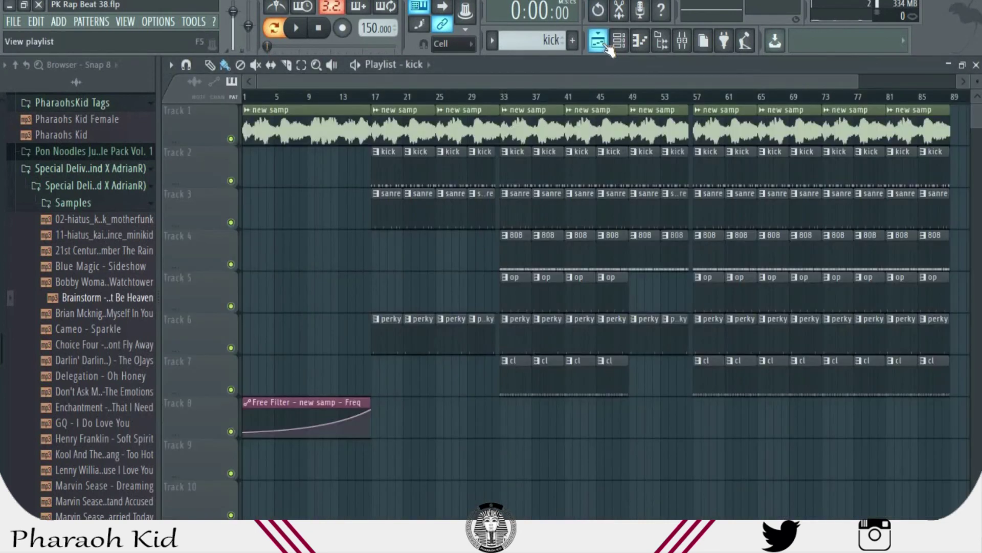
pyautogui.doubleClick(511, 306)
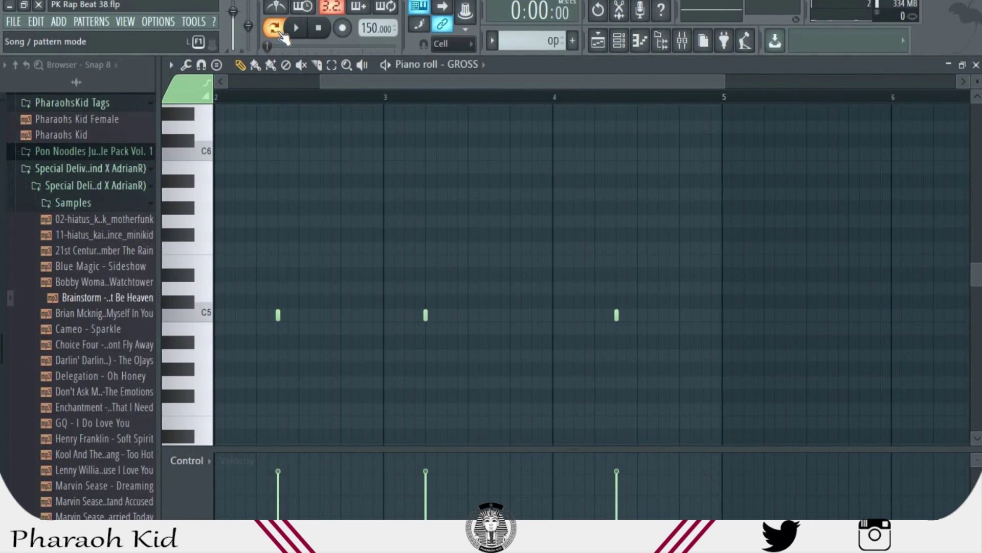
pyautogui.moveTo(422, 82); pyautogui.dragTo(297, 94)
pyautogui.press('space')
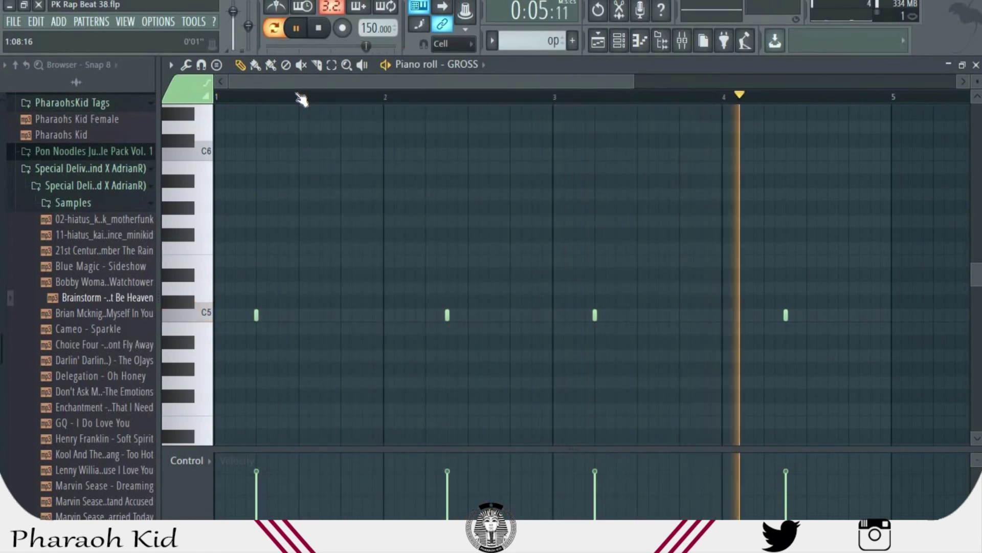
pyautogui.press('space')
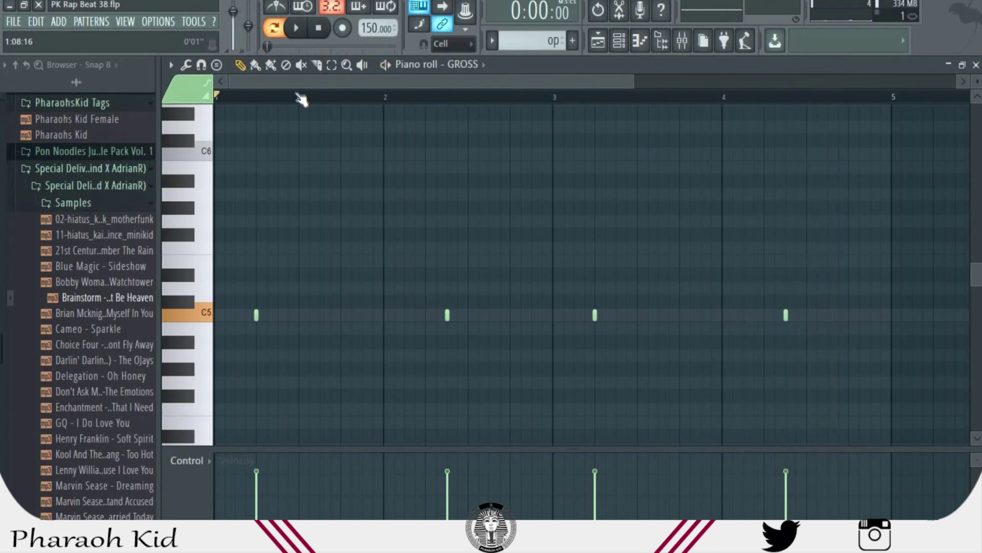
# - Open the perky pattern from Track 6 of the playlist and play it from the first bar
pyautogui.click(598, 41)
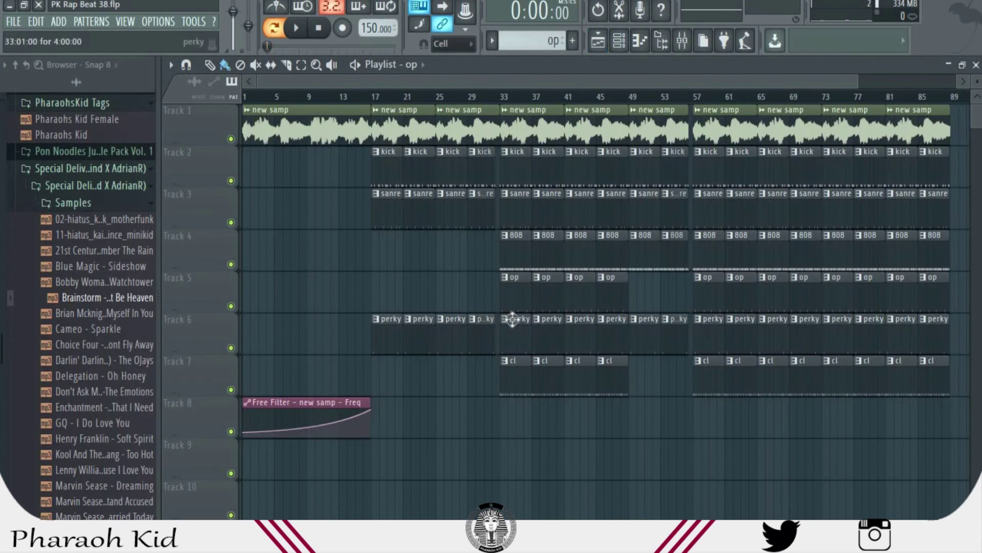
pyautogui.doubleClick(511, 320)
pyautogui.moveTo(549, 81); pyautogui.dragTo(417, 120)
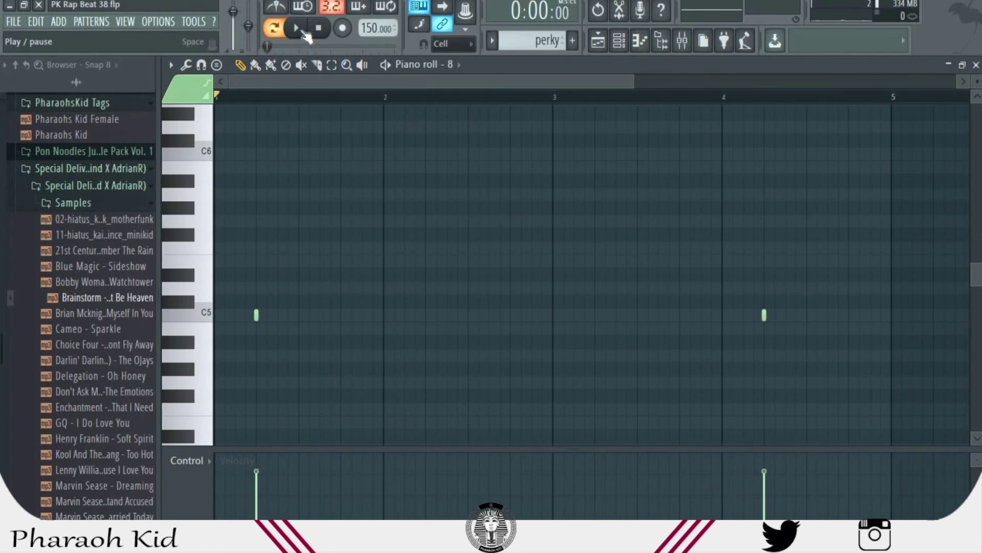
pyautogui.click(303, 31)
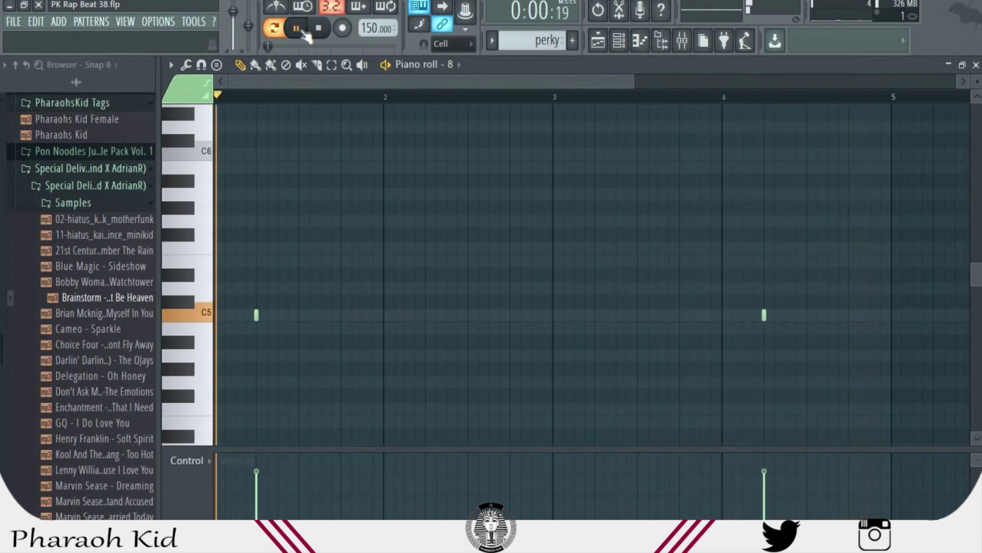
pyautogui.press('space')
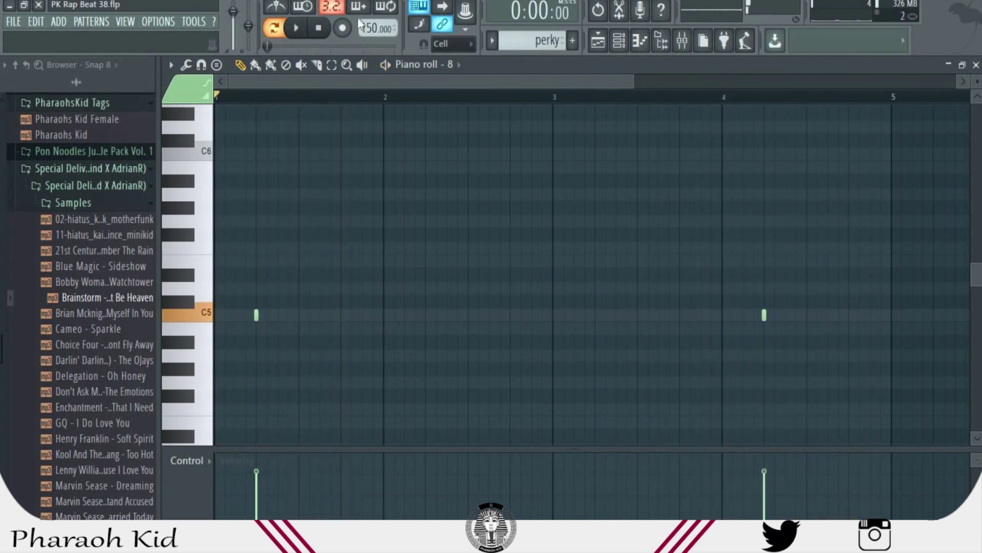
# - Play the full arrangement in the playlist from bar 33, then stop playback
pyautogui.click(598, 45)
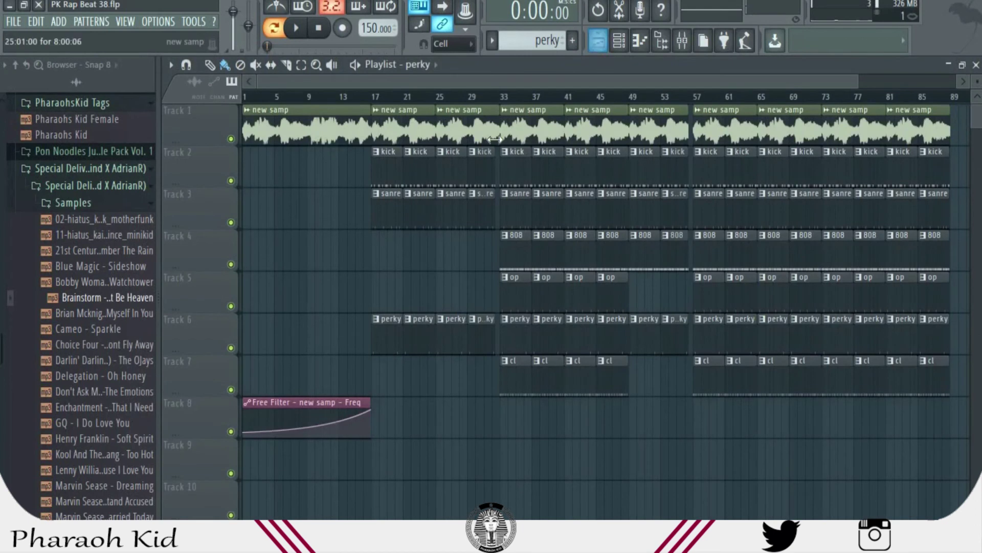
pyautogui.click(504, 98)
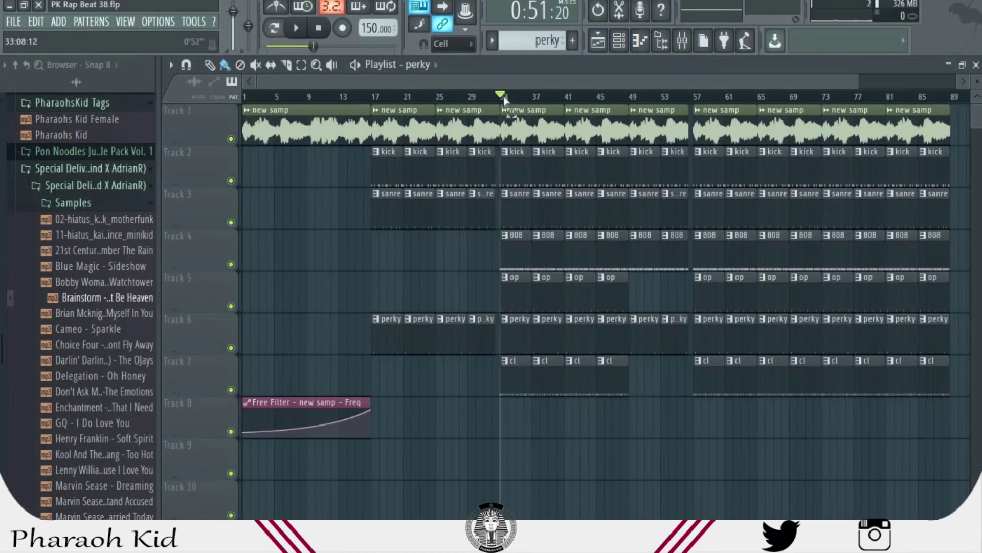
pyautogui.press('space')
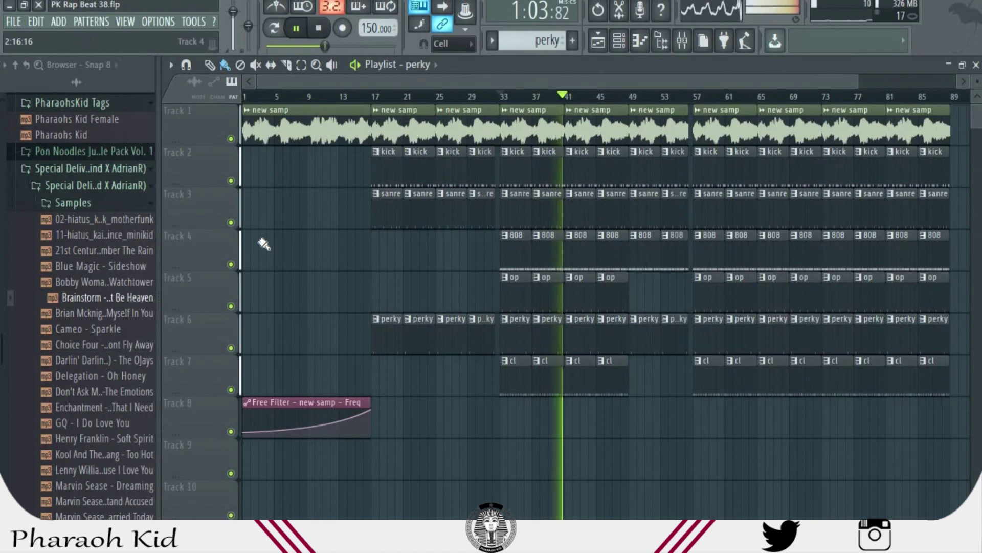
pyautogui.press('space')
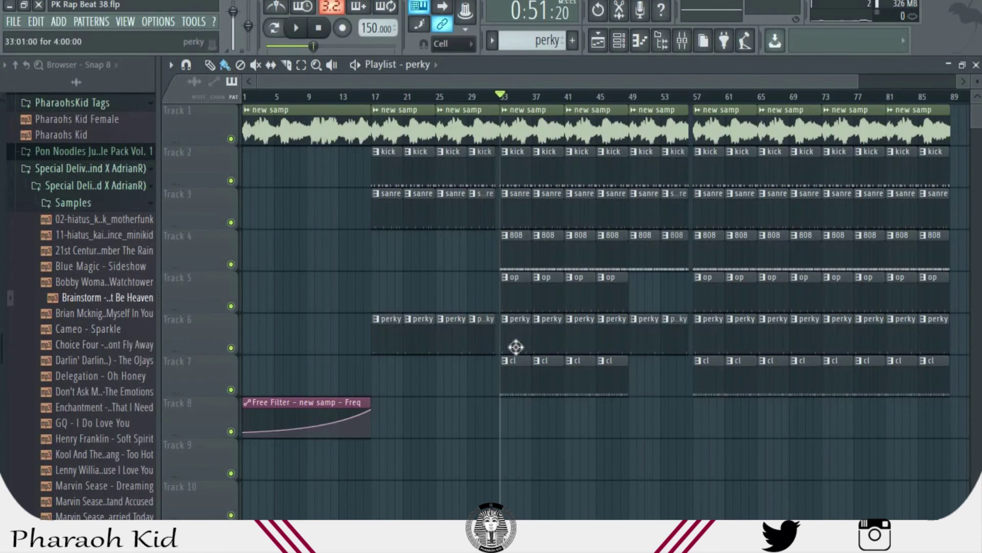
# - Reopen the perky pattern from the playlist and bring up the channel rack to view the instrument channels
pyautogui.doubleClick(516, 346)
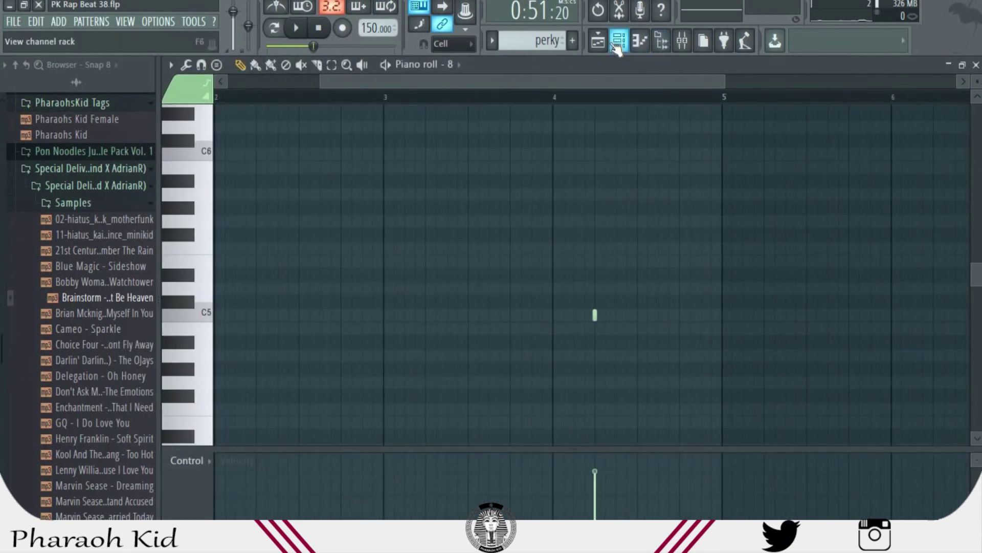
pyautogui.click(618, 45)
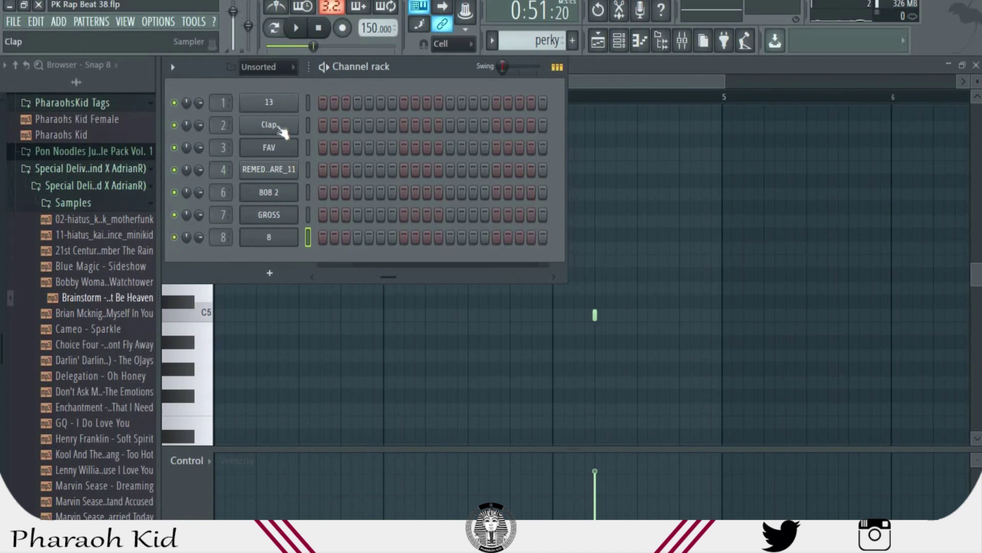
pyautogui.click(629, 79)
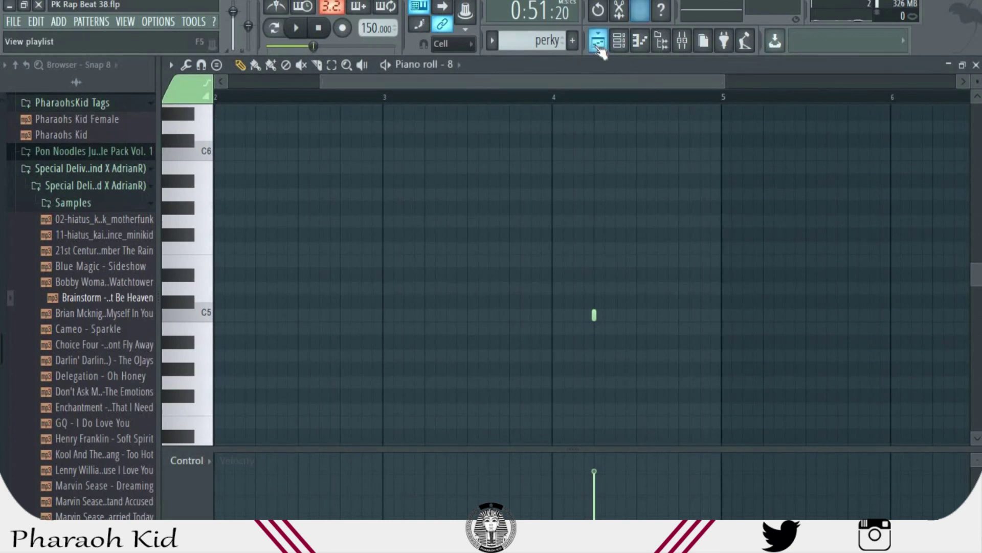
pyautogui.click(620, 45)
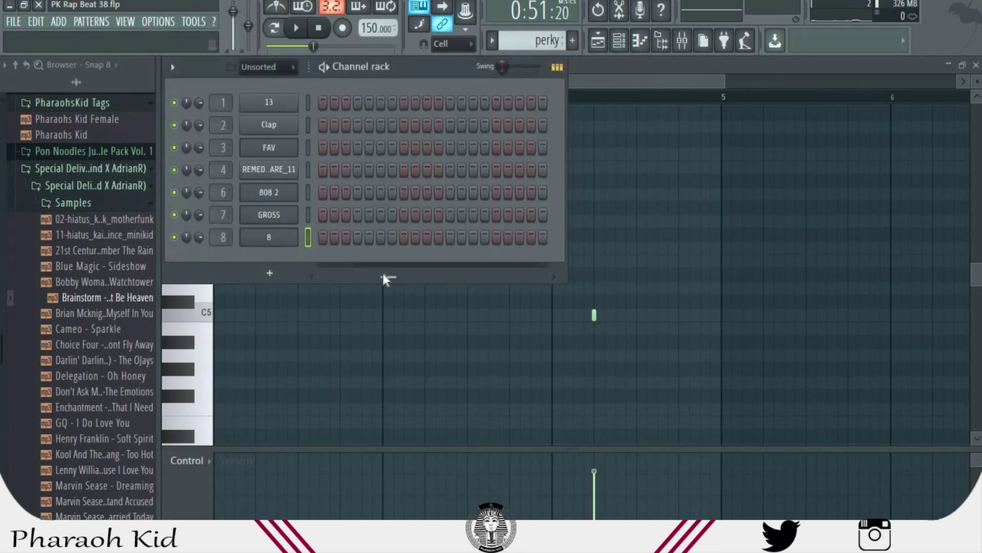
# - Check the channel 8 steps in the channel rack and open Fruity Reeverb 2 on its mixer track
pyautogui.click(369, 237)
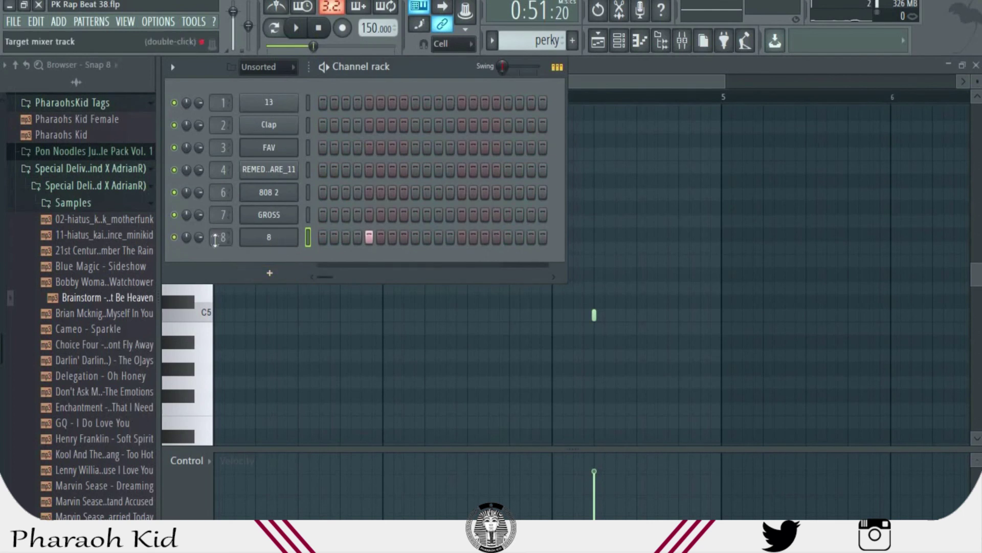
pyautogui.click(308, 237)
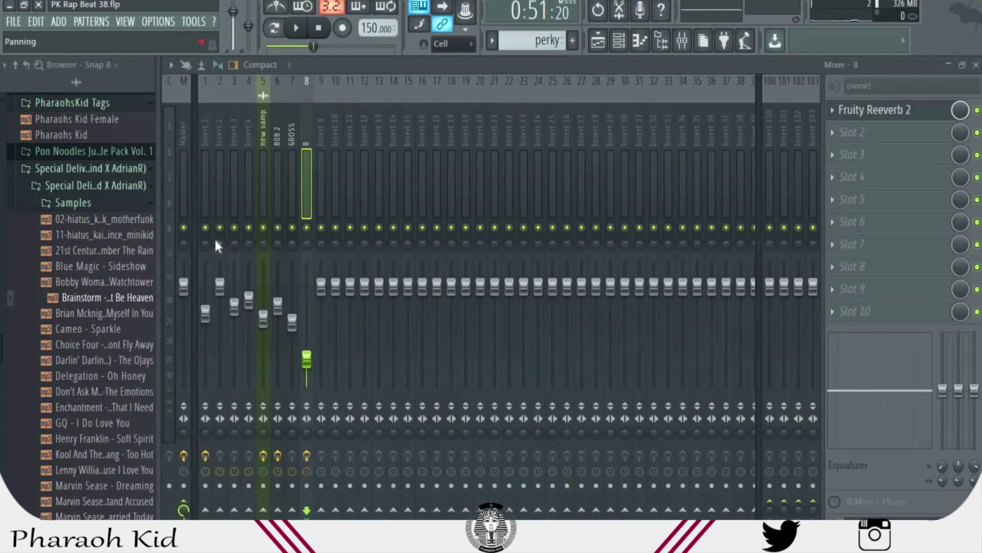
pyautogui.click(888, 111)
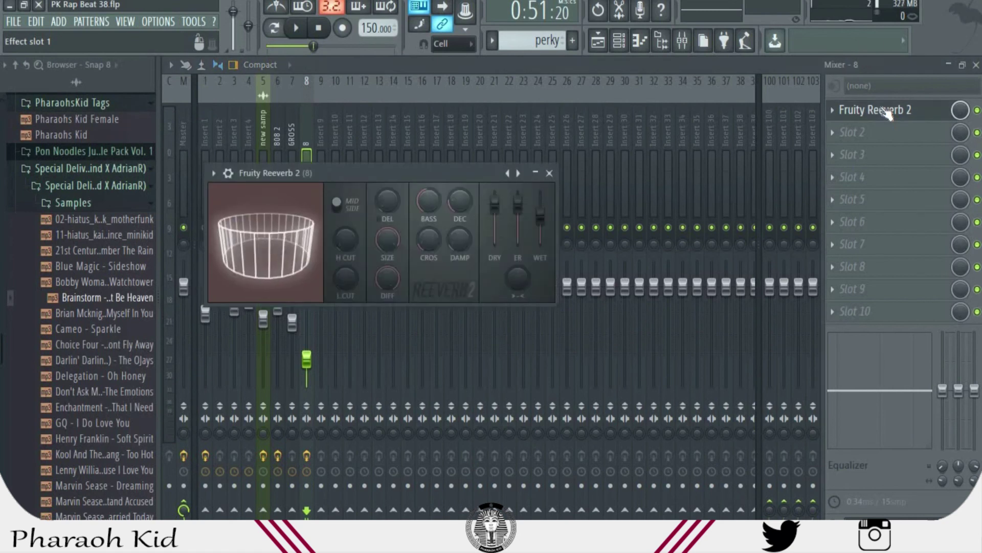
# - Add Fruity Reeverb 2 to slot 4 of the new samp clip's mixer track and load its Cathedral preset
pyautogui.click(599, 41)
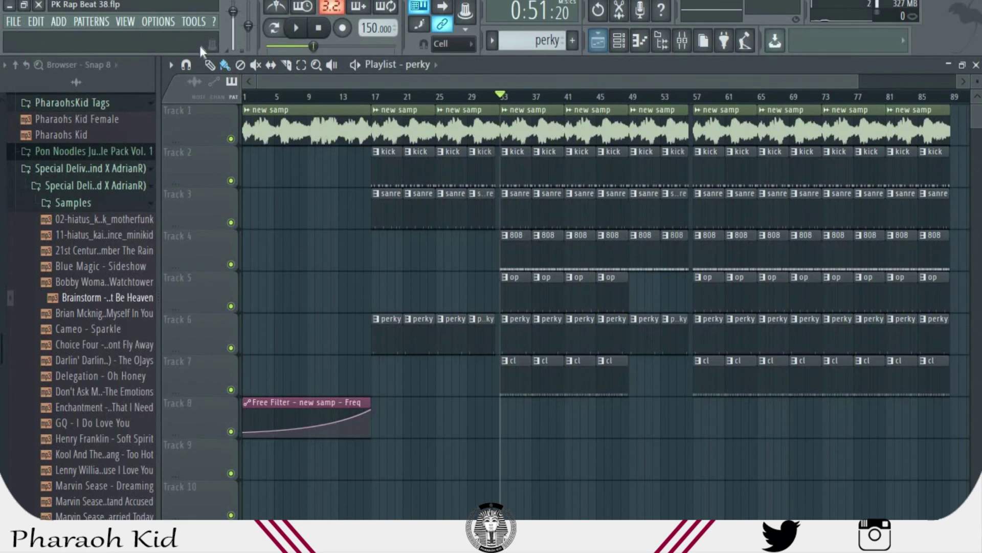
pyautogui.doubleClick(402, 138)
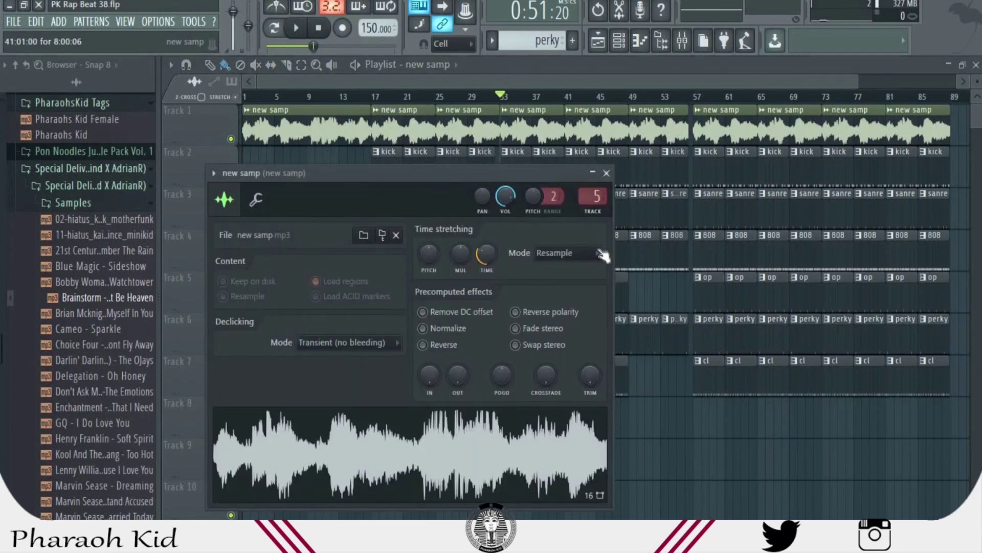
pyautogui.doubleClick(593, 197)
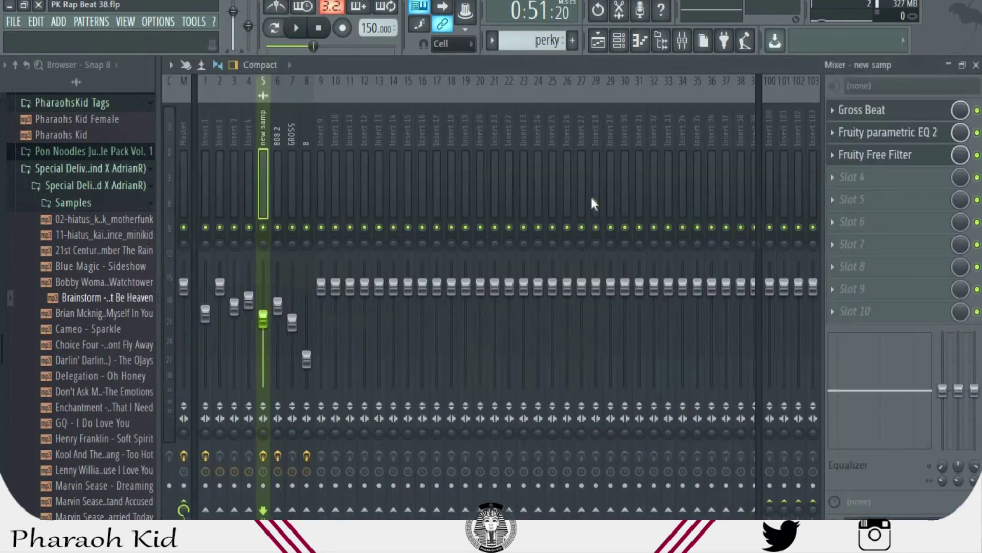
pyautogui.click(260, 135)
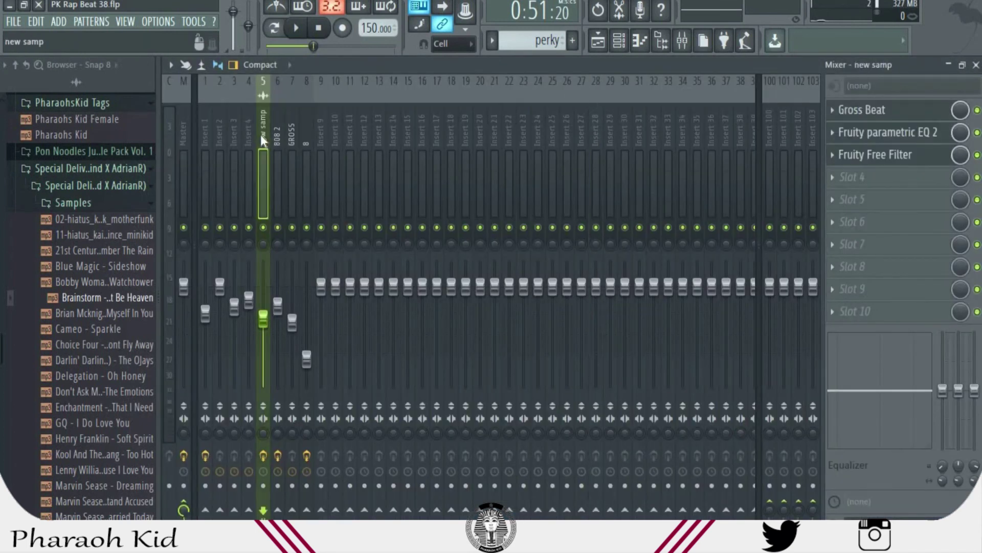
pyautogui.click(838, 173)
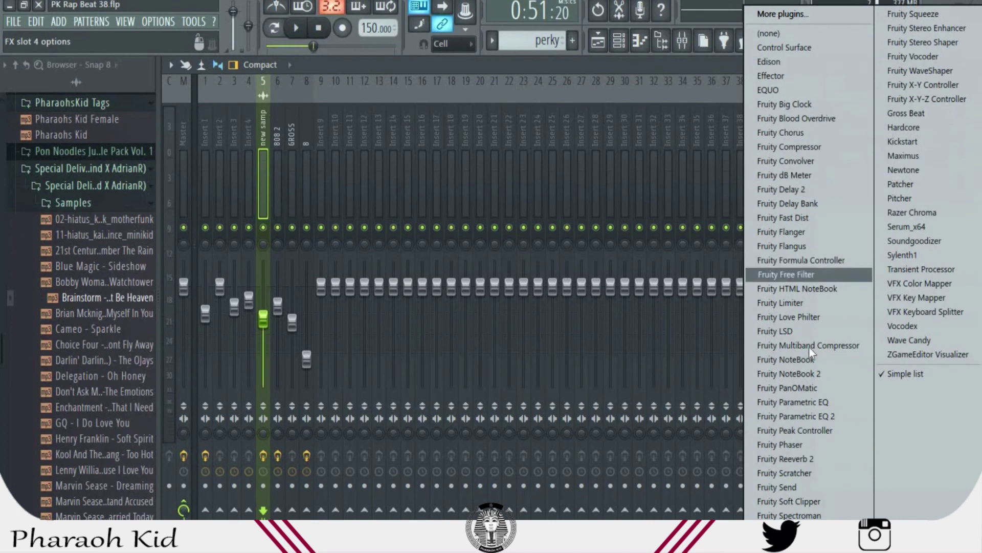
pyautogui.click(780, 459)
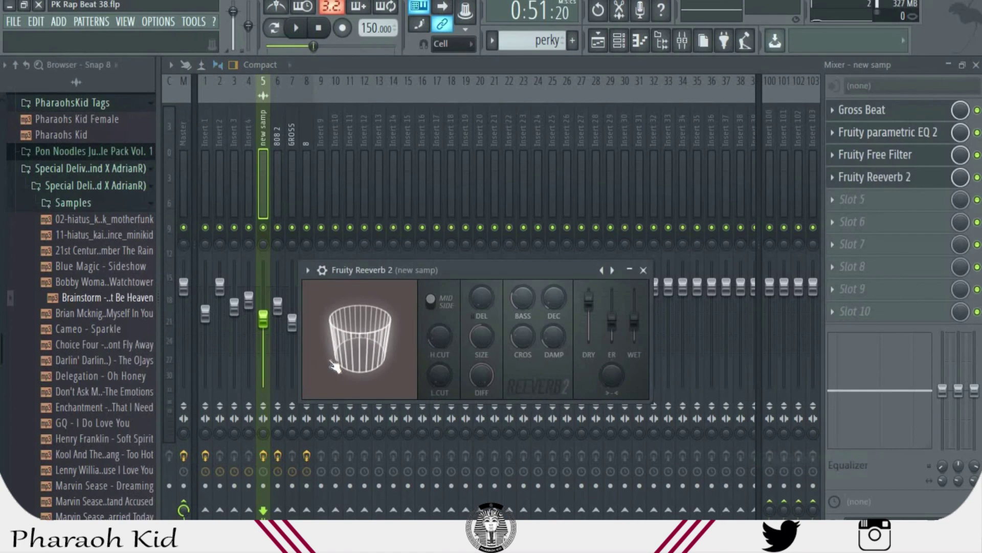
pyautogui.click(307, 270)
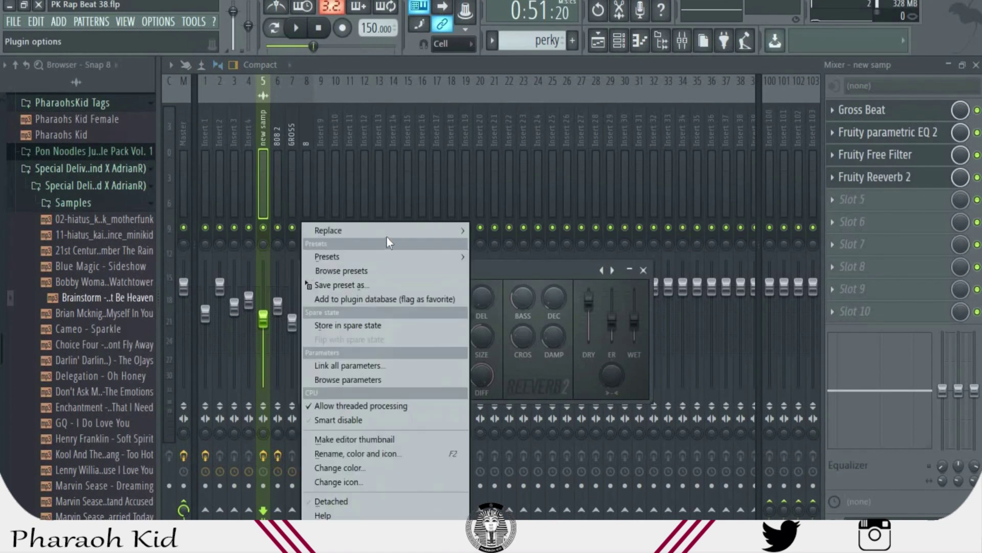
pyautogui.moveTo(373, 259)
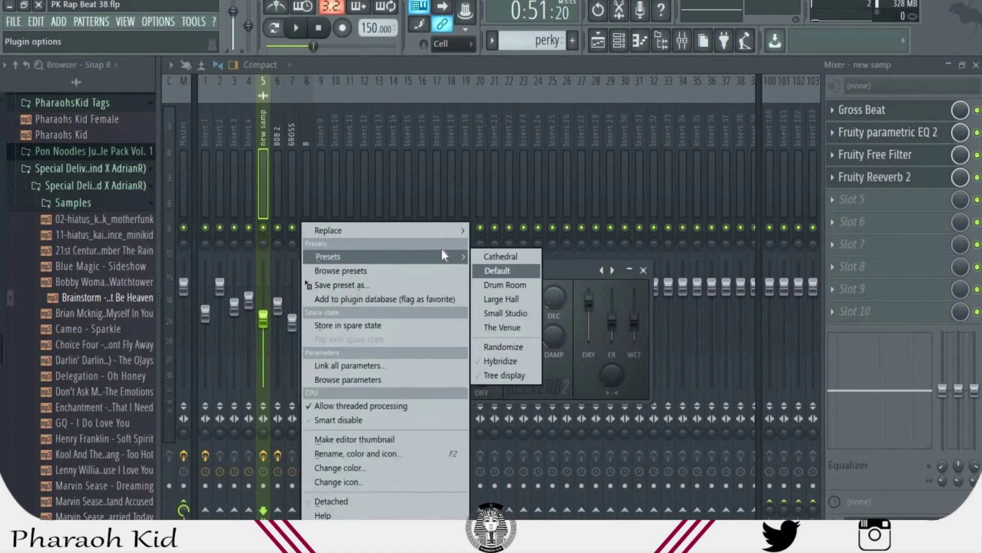
pyautogui.click(483, 256)
# - Play the arrangement from bar 33, check the track levels in the mixer, and stop playback from the playlist
pyautogui.click(598, 42)
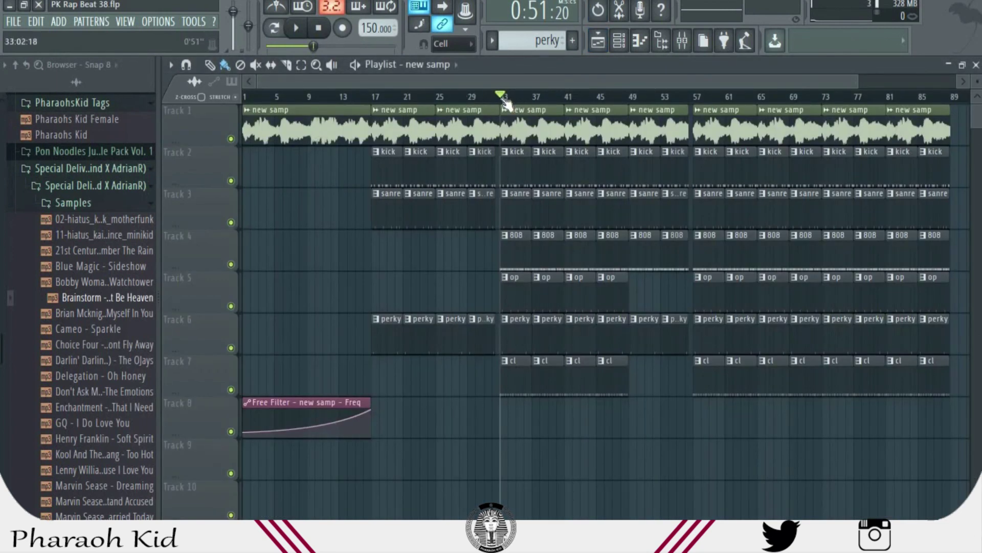
pyautogui.press('space')
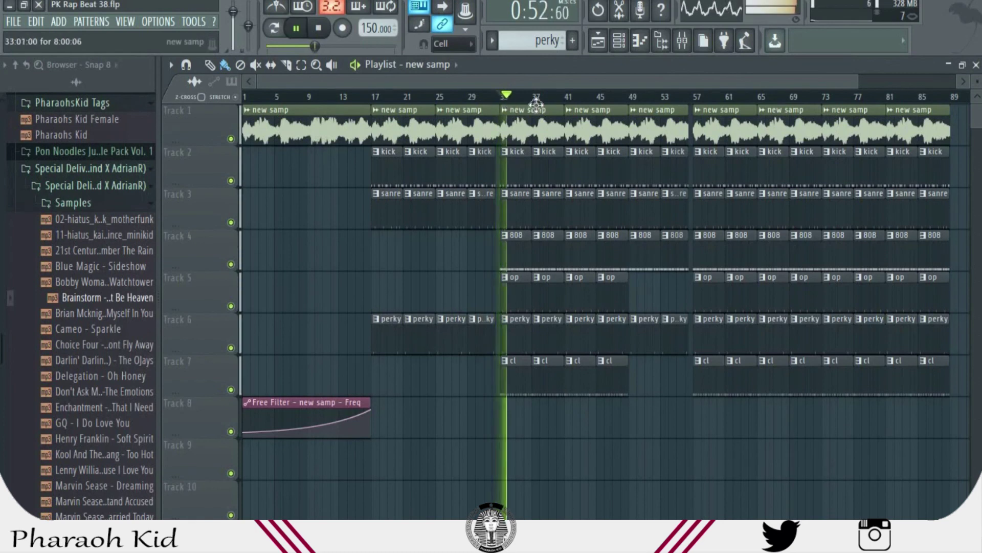
pyautogui.click(685, 42)
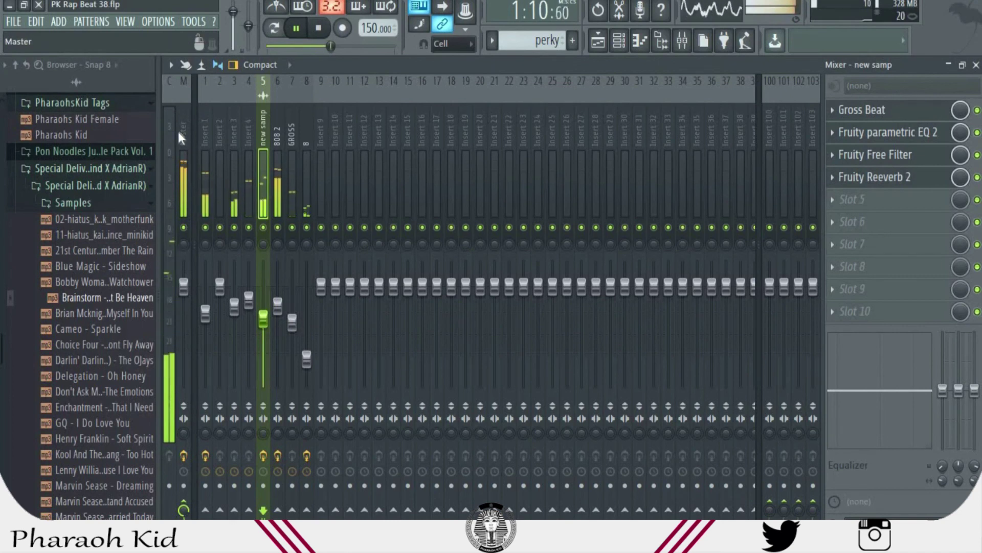
pyautogui.click(598, 42)
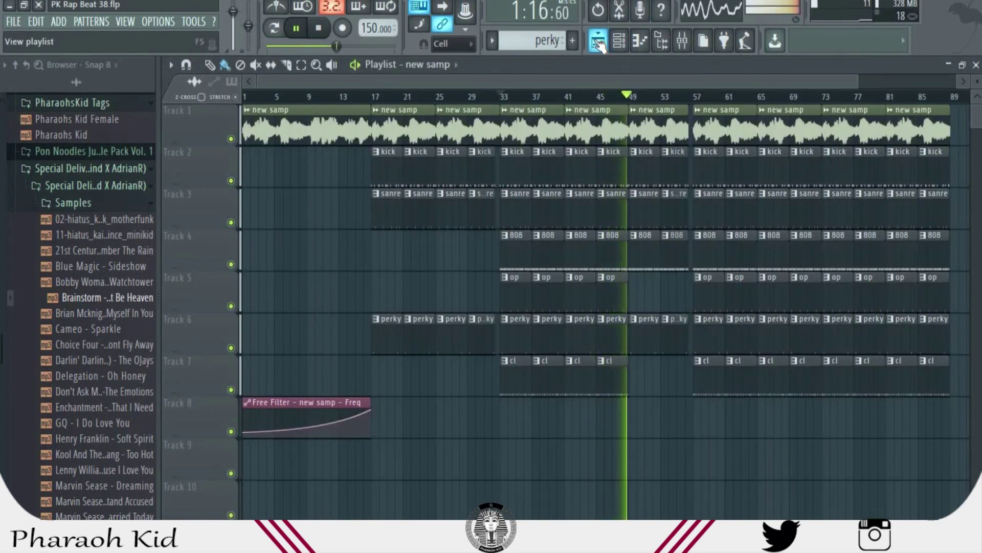
pyautogui.press('space')
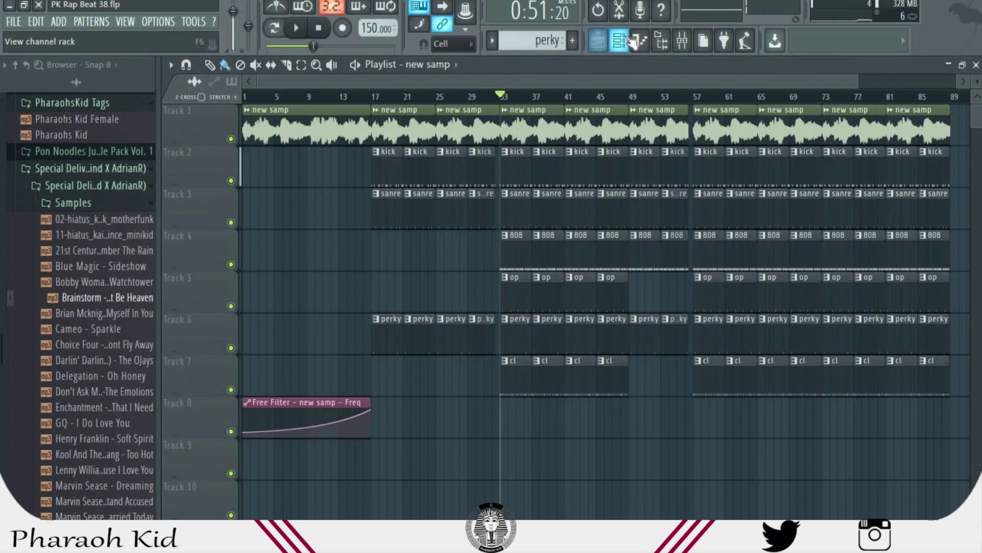
# - Raise the volume fader of the new samp mixer track slightly
pyautogui.click(682, 42)
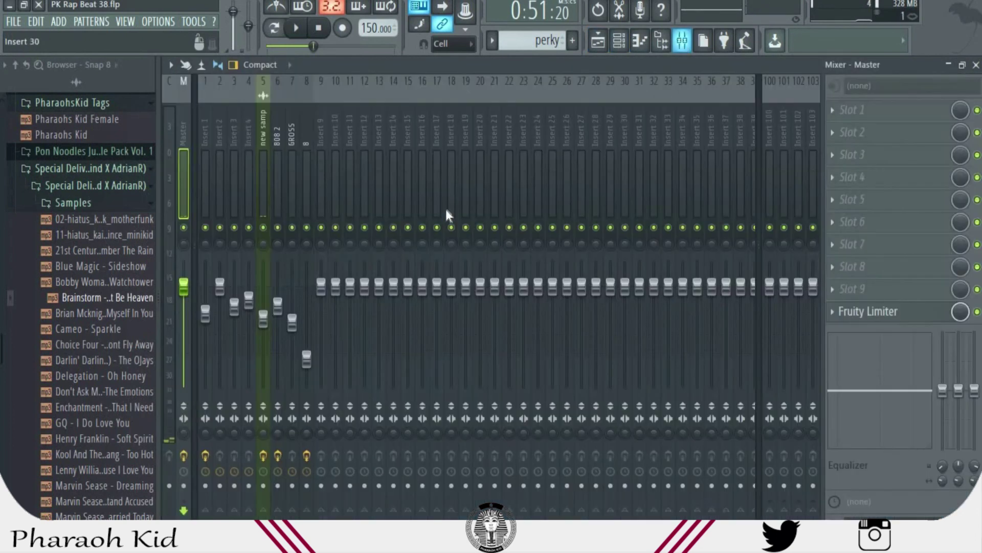
pyautogui.click(263, 317)
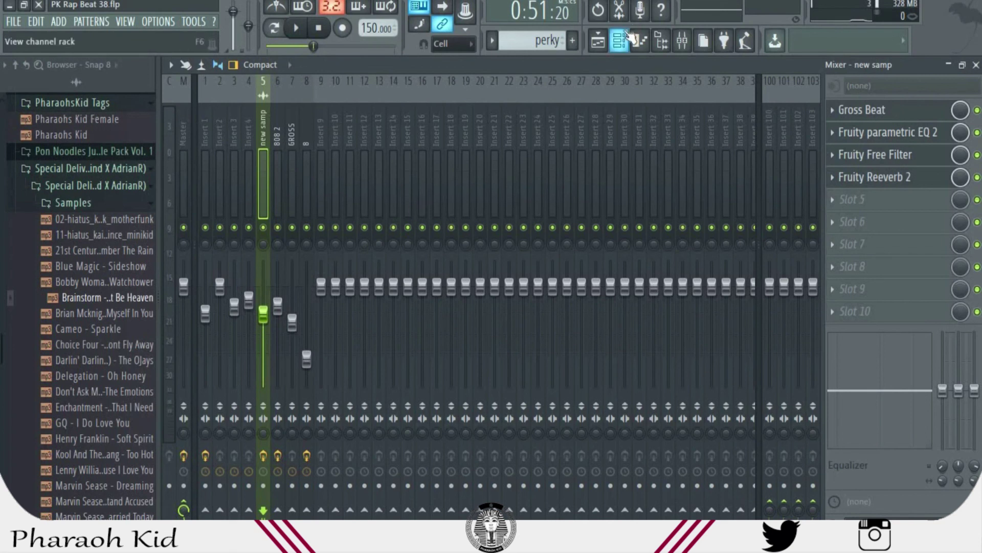
# - Filter the channel rack to the Unsorted channels to review the drum sounds and return to the playlist
pyautogui.click(627, 34)
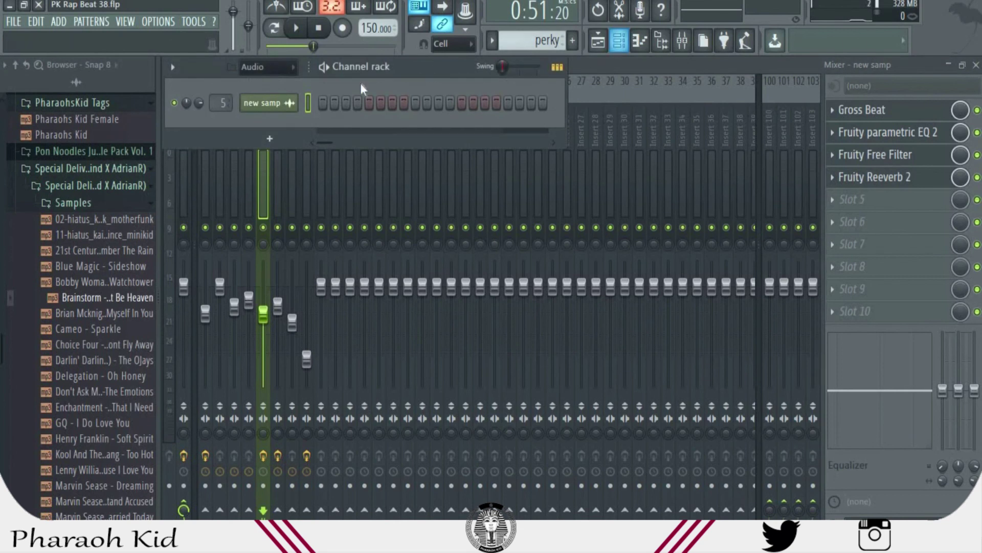
pyautogui.click(278, 68)
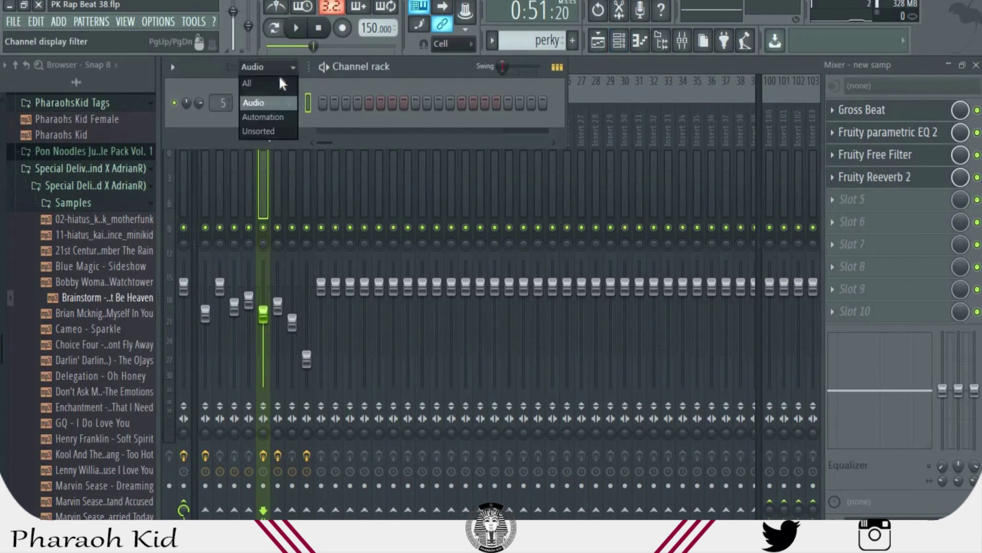
pyautogui.click(270, 131)
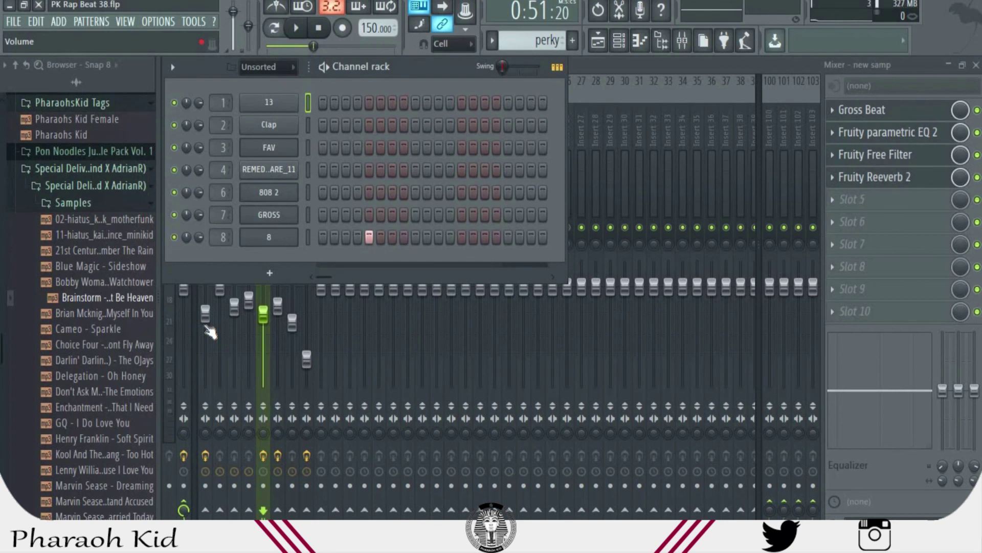
pyautogui.click(600, 42)
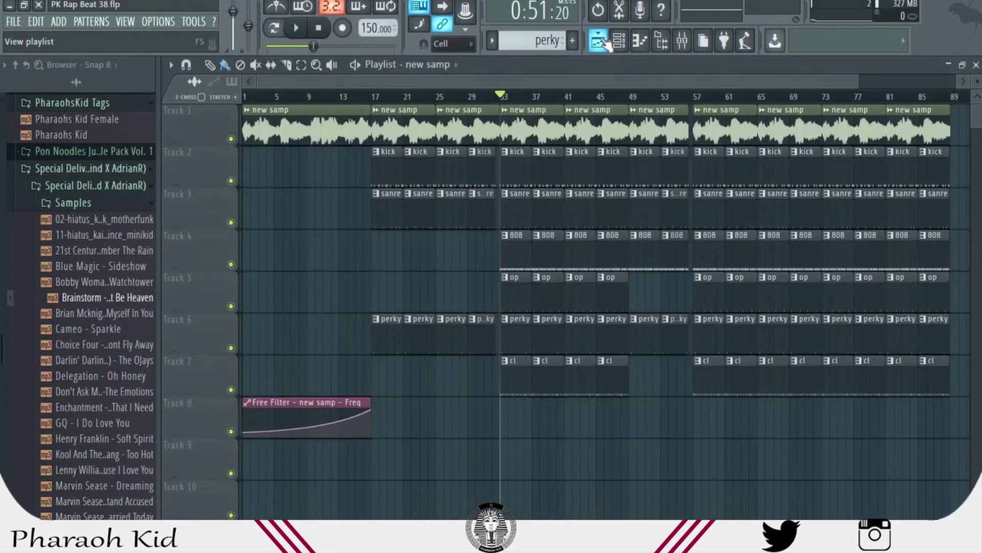